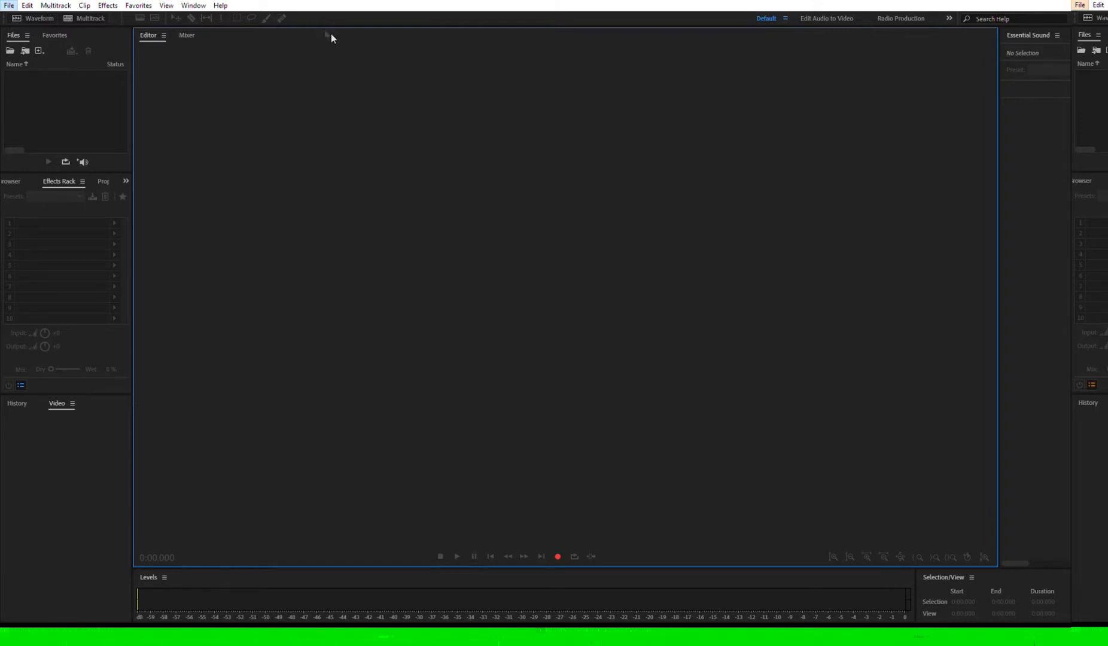
Create a stereo multitrack session named Demo for Audition video with no template, 48000 Hz sample rate and 32-bit float depth.
{"action": "left_click", "coordinate": [408, 55]}
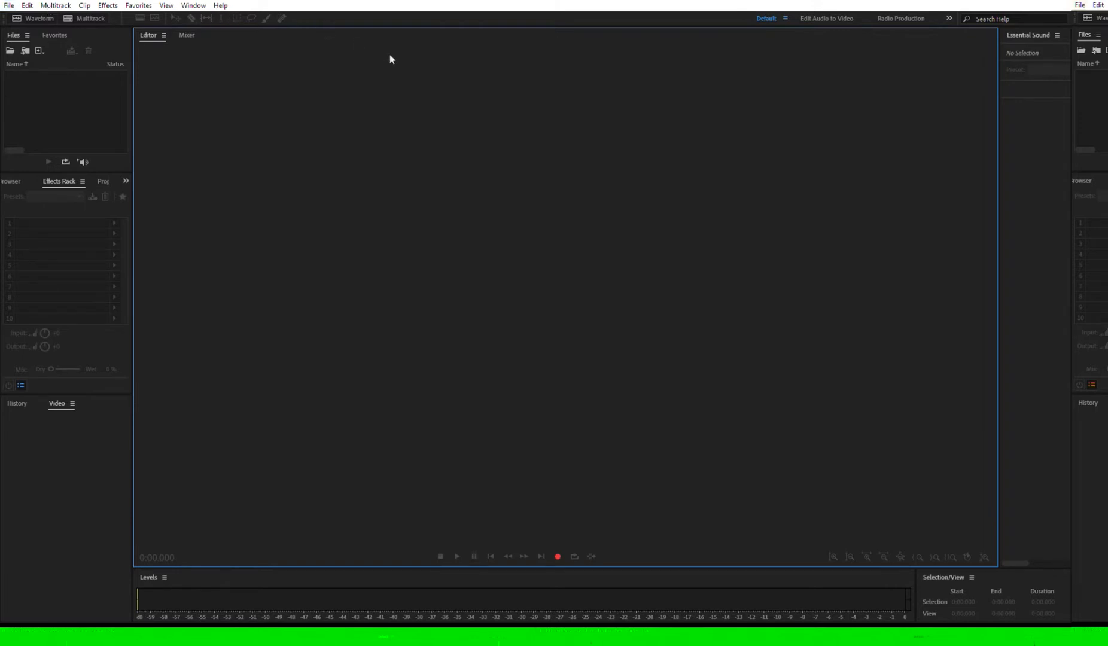
{"action": "left_click", "coordinate": [85, 13]}
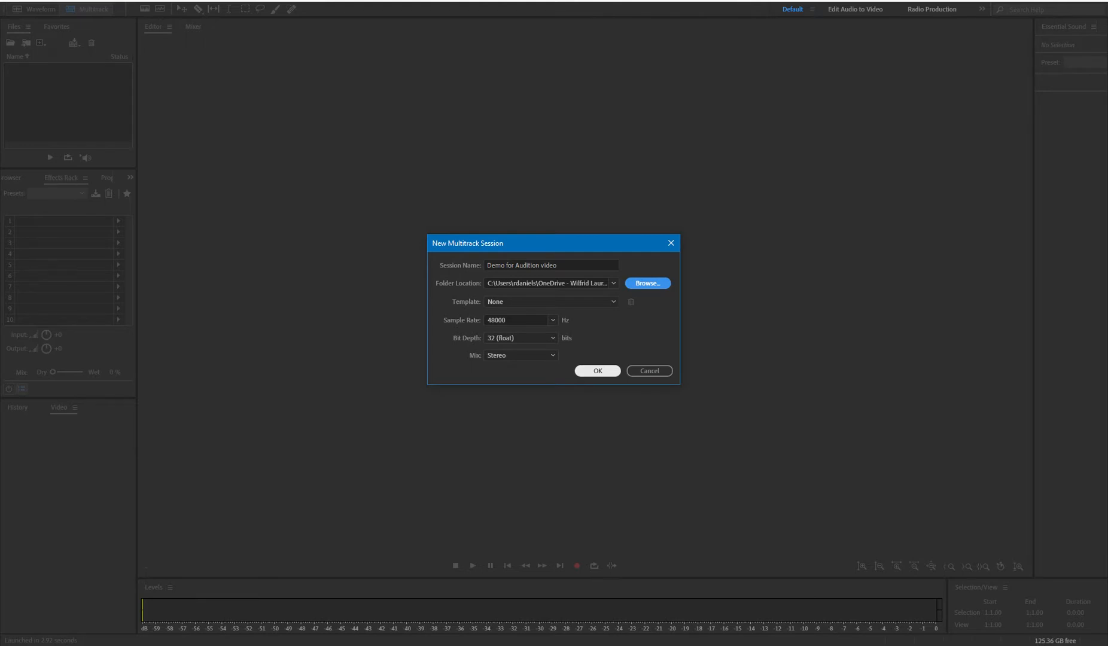
{"action": "left_click", "coordinate": [597, 371]}
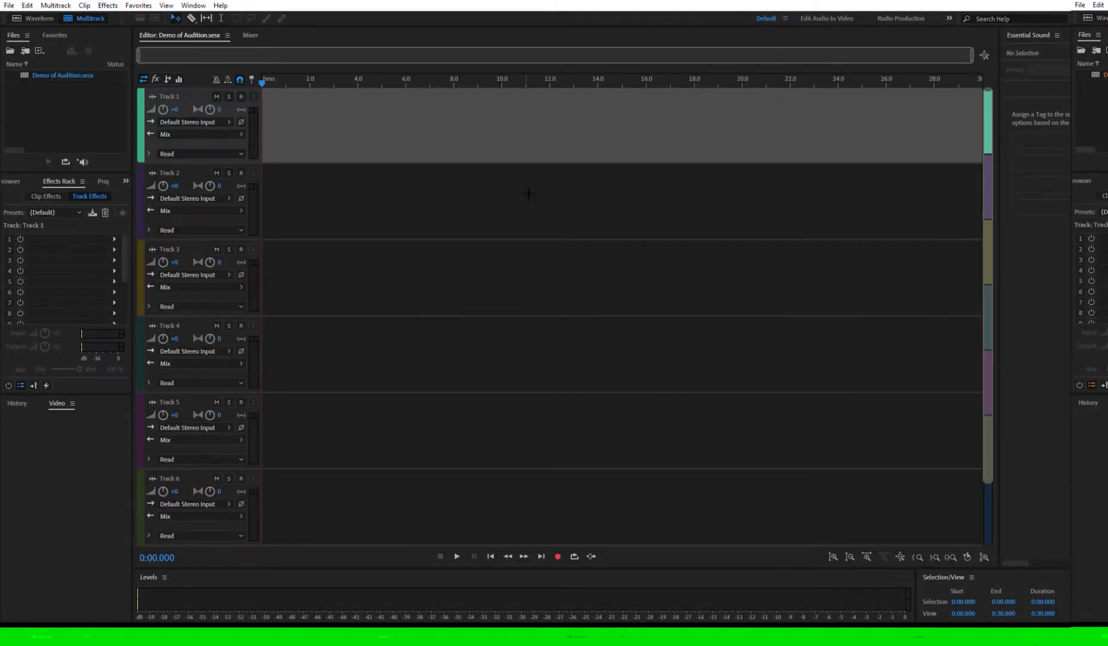
Look through the empty session's tracks from Track 1 to the Mix track, shrinking them until all fit in view.
{"action": "scroll", "coordinate": [499, 441], "scroll_direction": "down", "scroll_amount": 1}
{"action": "scroll", "coordinate": [396, 467], "scroll_direction": "down", "scroll_amount": 1}
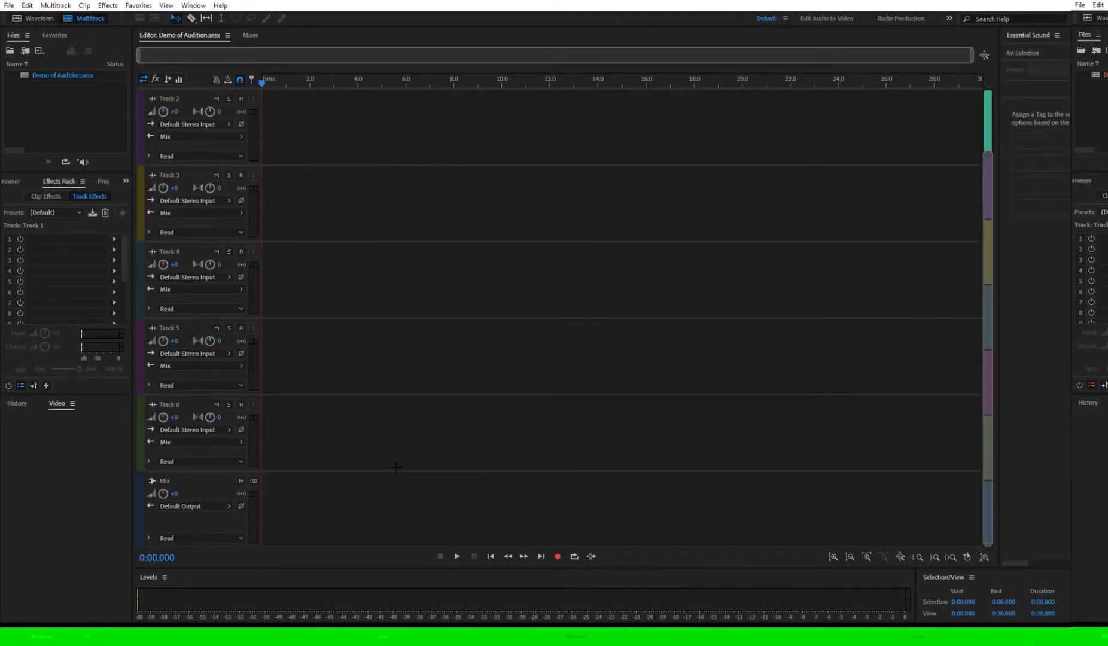
{"action": "scroll", "coordinate": [396, 467], "scroll_direction": "up", "scroll_amount": 2}
{"action": "scroll", "coordinate": [396, 467], "scroll_direction": "down", "scroll_amount": 1}
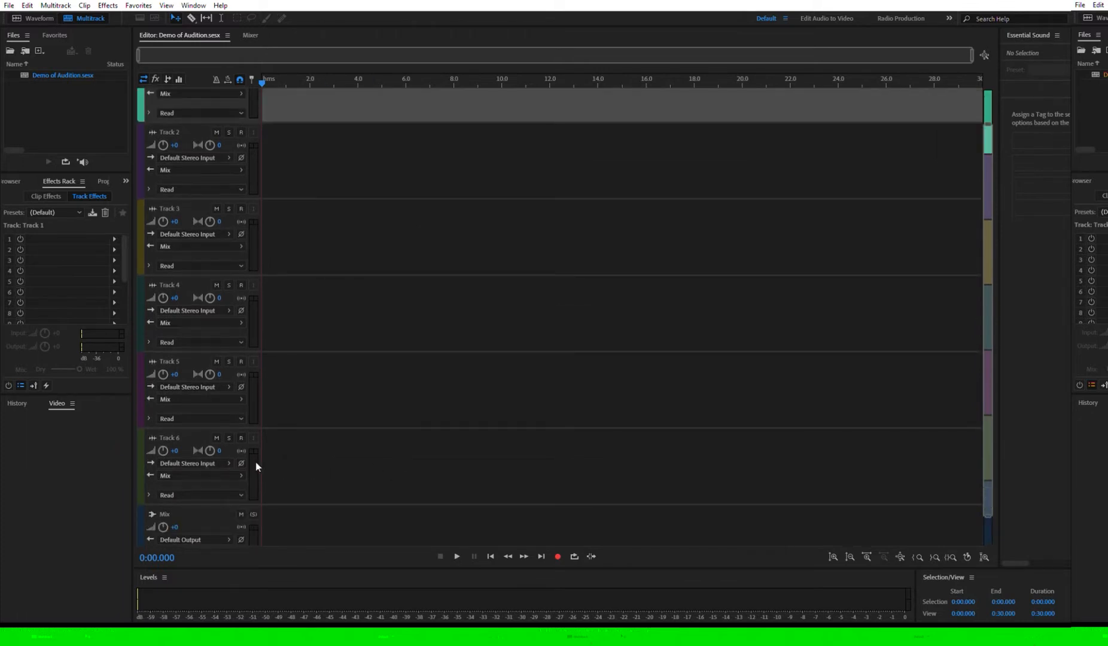
{"action": "scroll", "coordinate": [257, 454], "scroll_direction": "up", "scroll_amount": 5}
{"action": "scroll", "coordinate": [258, 453], "scroll_direction": "down", "scroll_amount": 5}
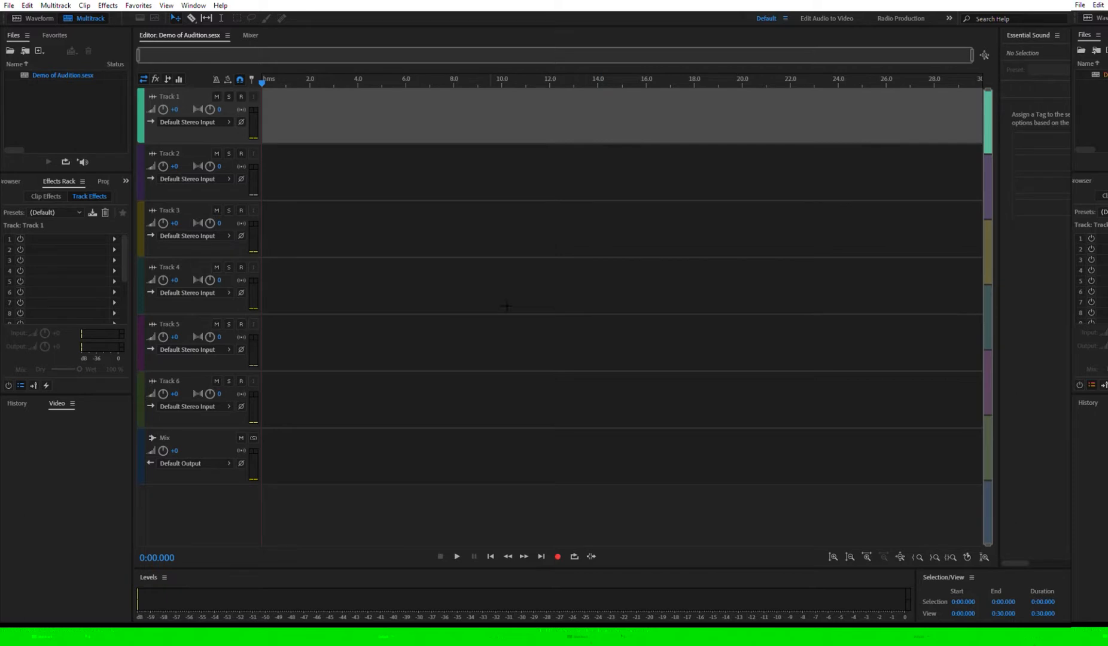
{"action": "left_click", "coordinate": [985, 176]}
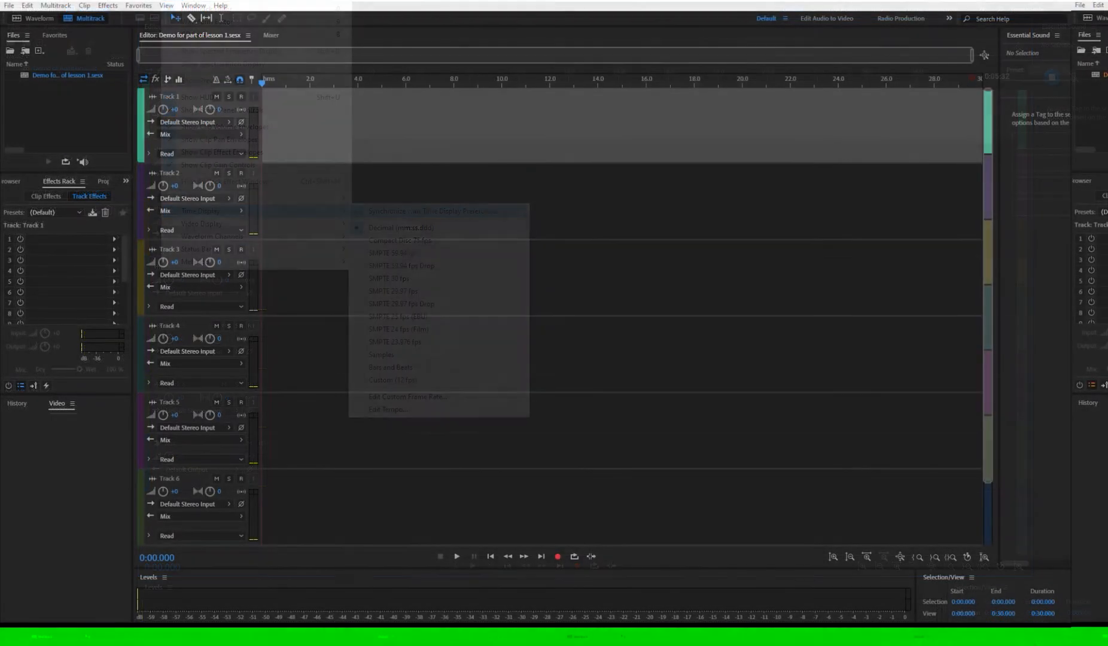
Place the REcord demo export recording at the start of Track 1 and compare its clip effects with the track effects.
{"action": "left_click_drag", "start_coordinate": [431, 221], "coordinate": [257, 130]}
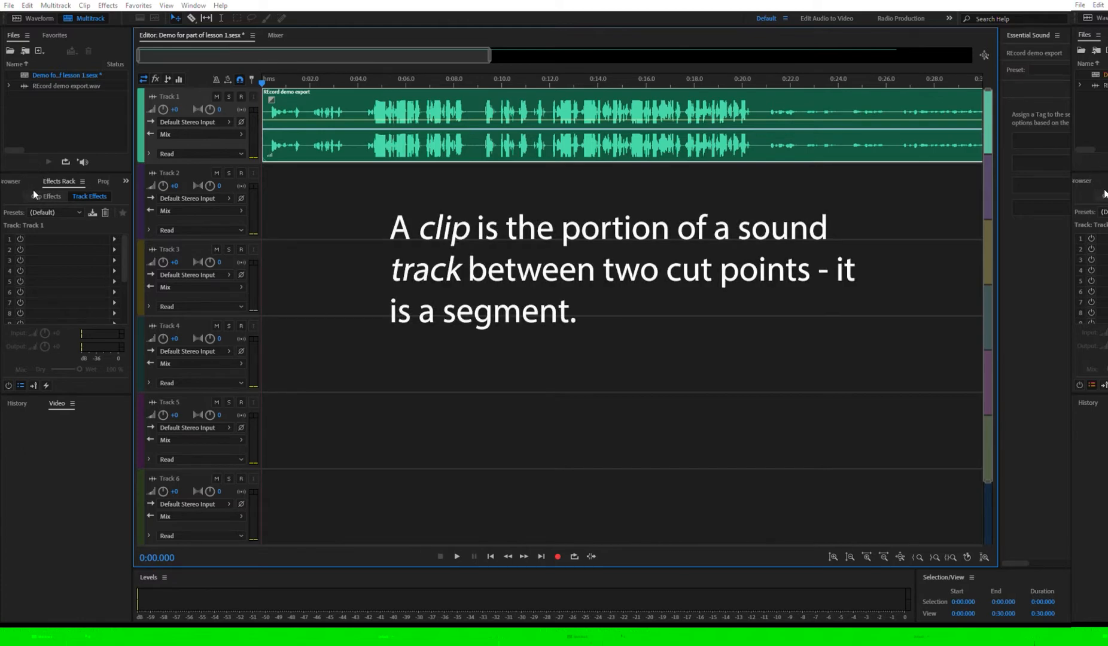
{"action": "left_click", "coordinate": [54, 196]}
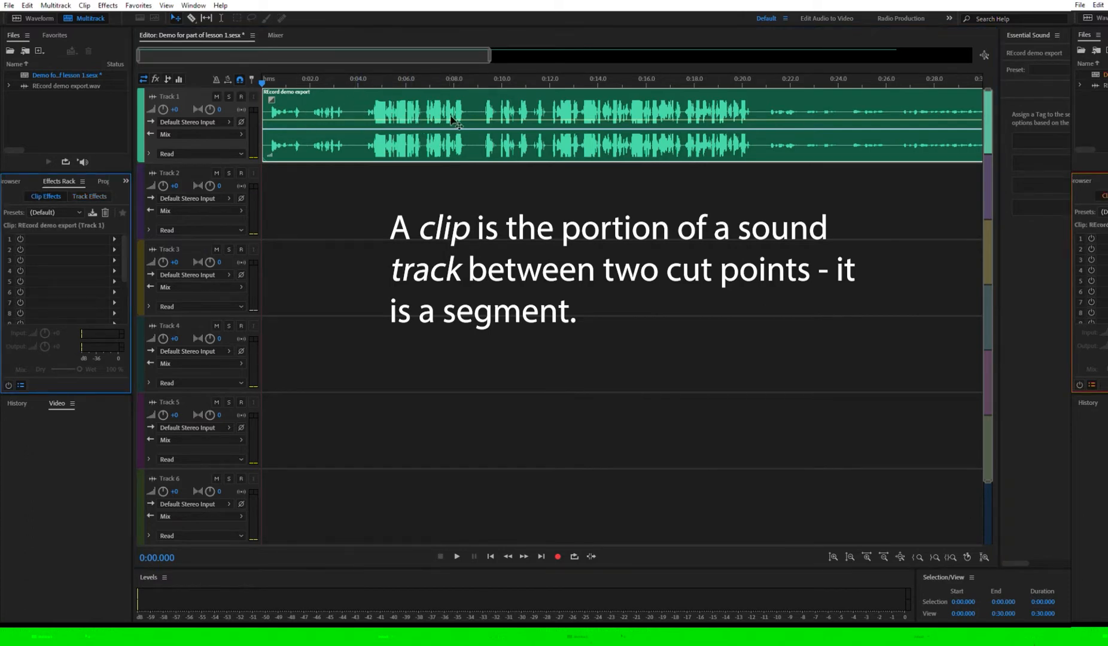
{"action": "left_click", "coordinate": [89, 196]}
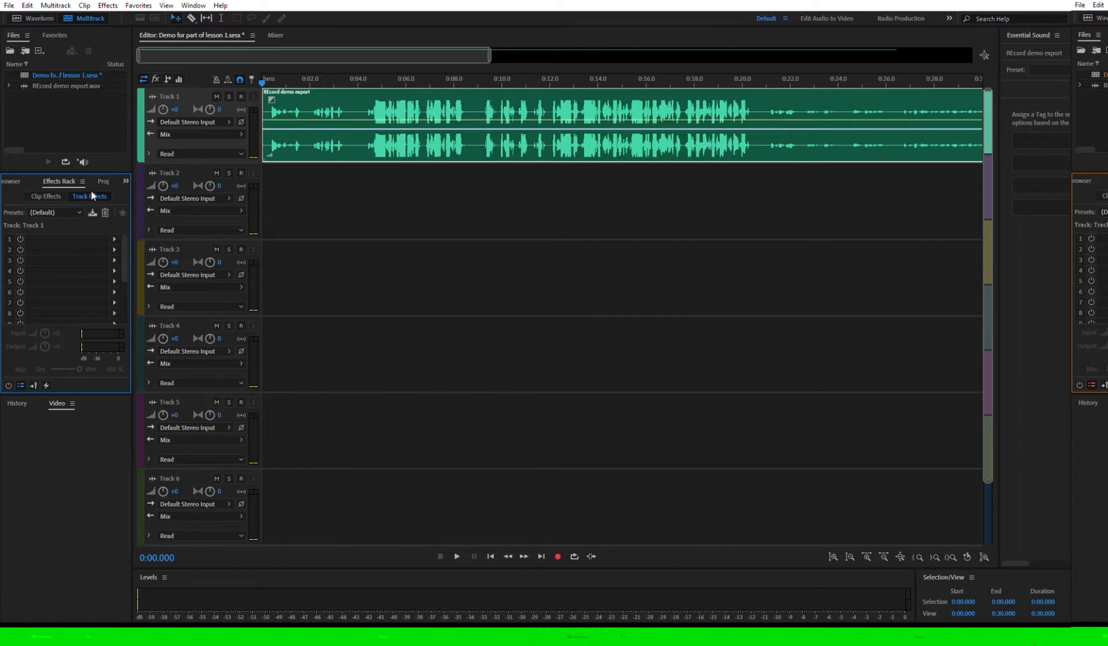
Select the empty tracks and Track 1 in turn to examine how the effects rack follows the selected track.
{"action": "left_click", "coordinate": [309, 191]}
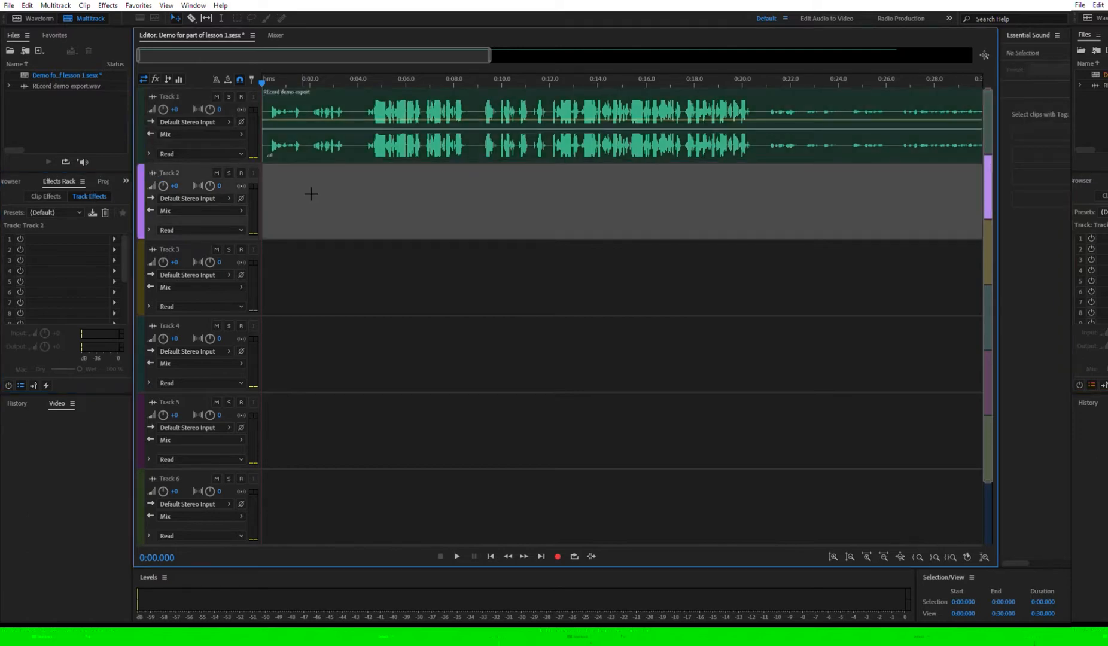
{"action": "left_click", "coordinate": [334, 274]}
{"action": "left_click", "coordinate": [334, 188]}
{"action": "left_click", "coordinate": [333, 148]}
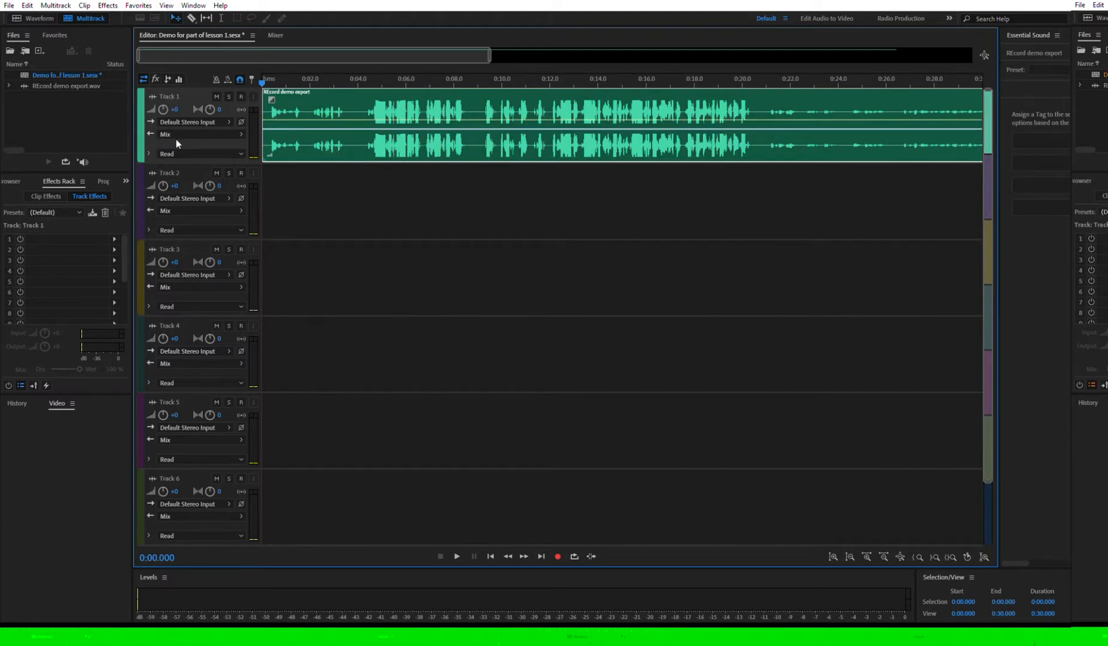
{"action": "left_click", "coordinate": [299, 193]}
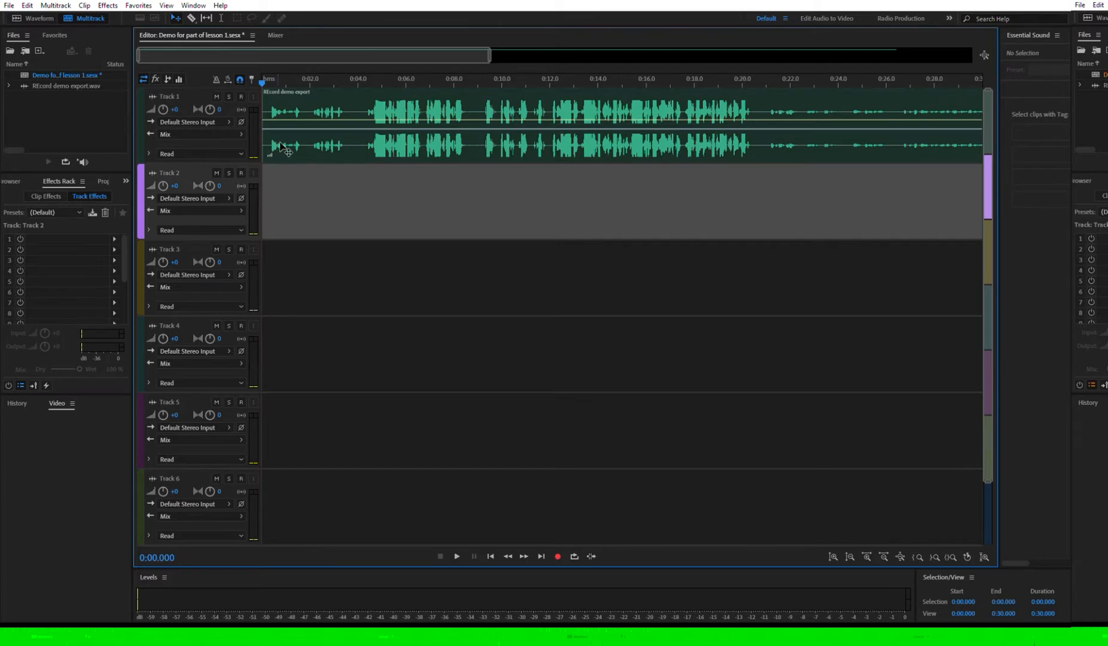
Apply the Hip Hop Vocal Chain preset to Track 1's track effects.
{"action": "left_click", "coordinate": [302, 150]}
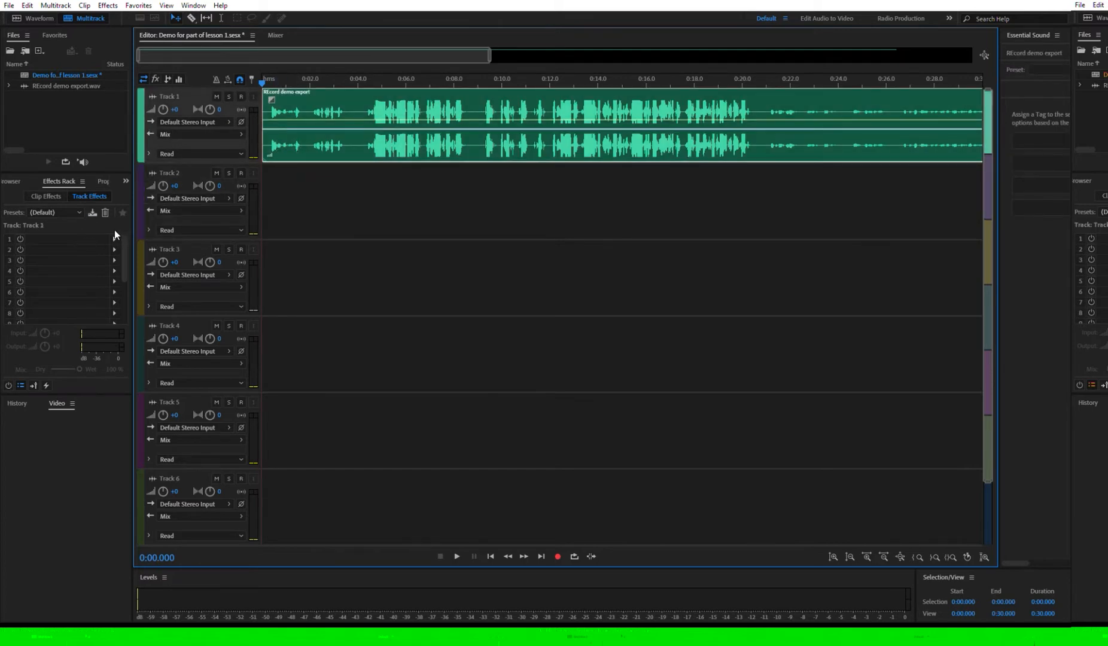
{"action": "left_click", "coordinate": [78, 206]}
{"action": "left_click", "coordinate": [79, 207]}
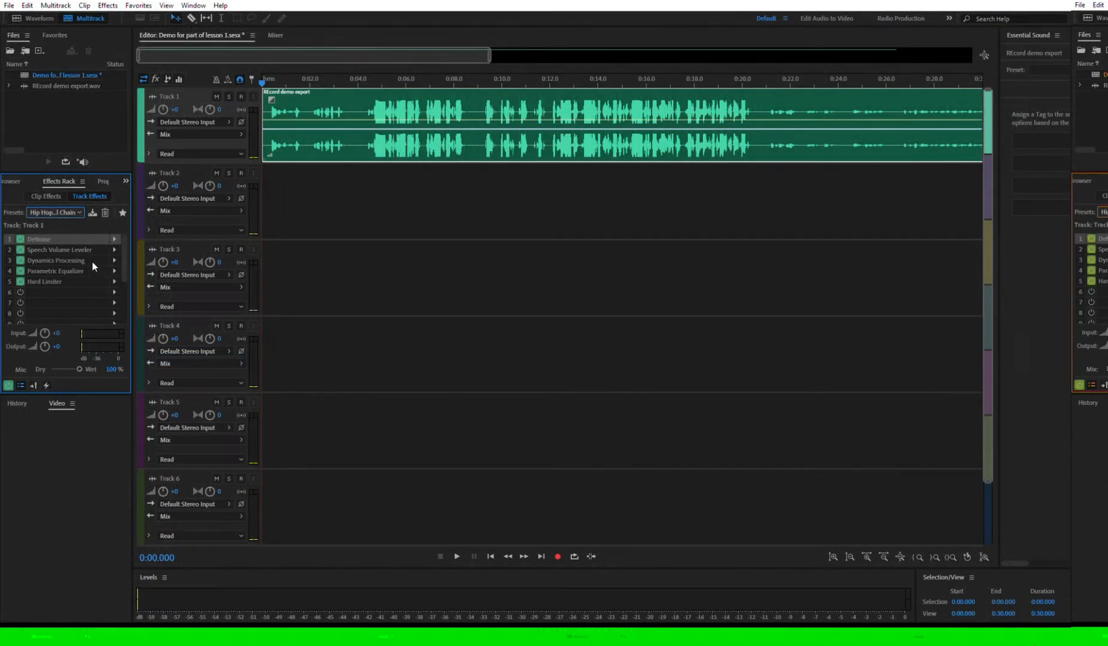
Examine each effect in Track 1's chain from DeNoise to Hard Limiter, and the options for removing them.
{"action": "left_click", "coordinate": [64, 249]}
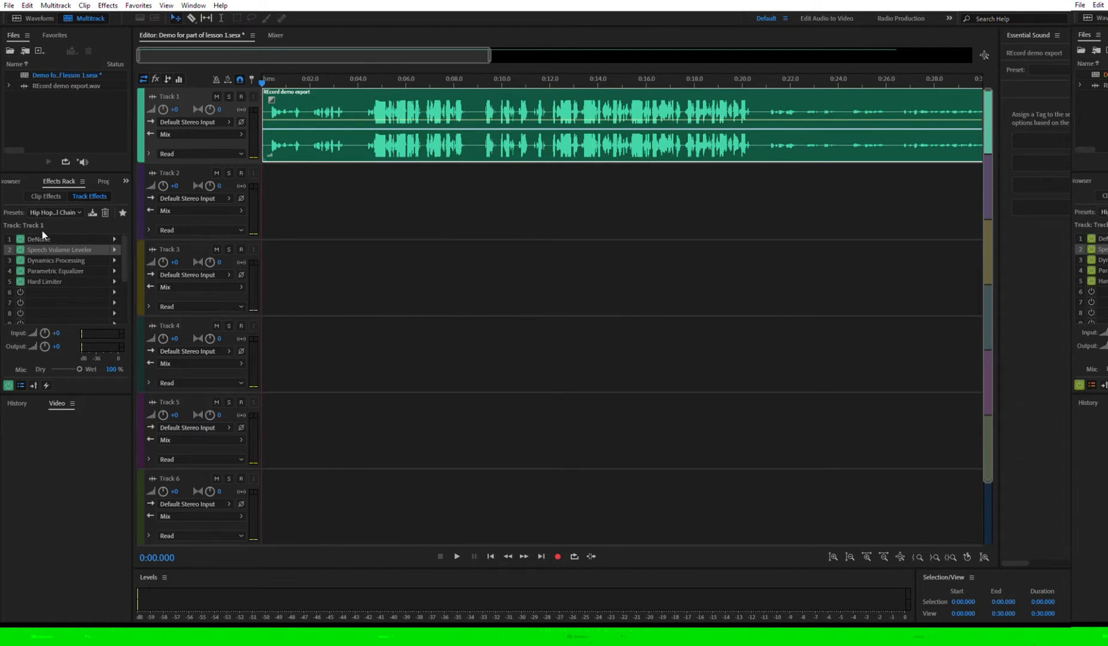
{"action": "left_click", "coordinate": [64, 233]}
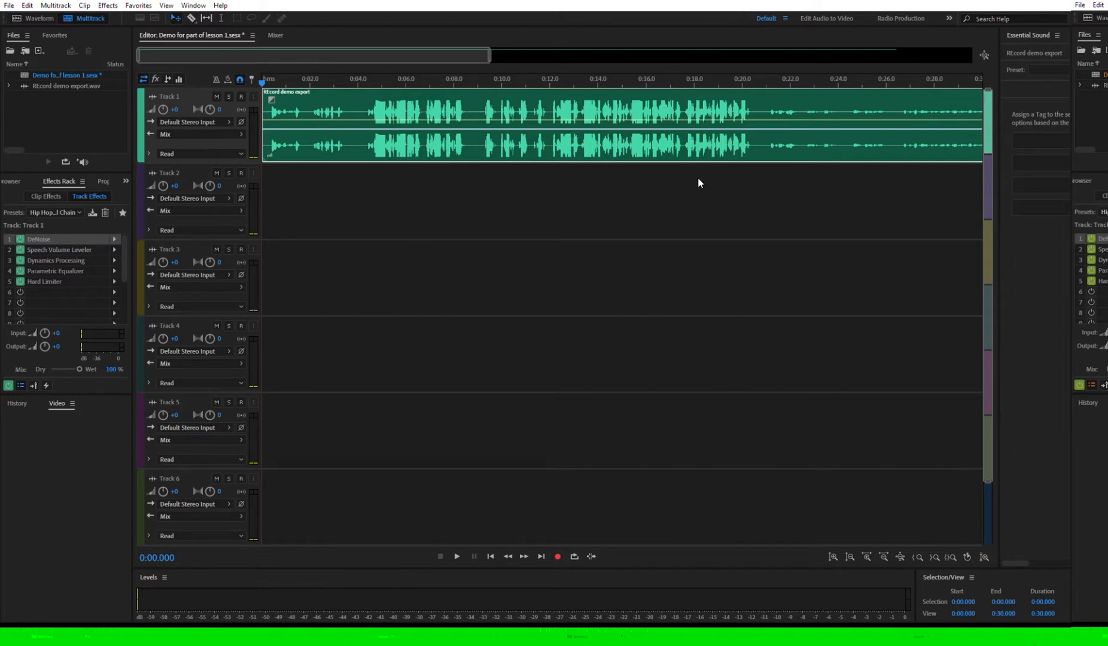
{"action": "left_click", "coordinate": [67, 249]}
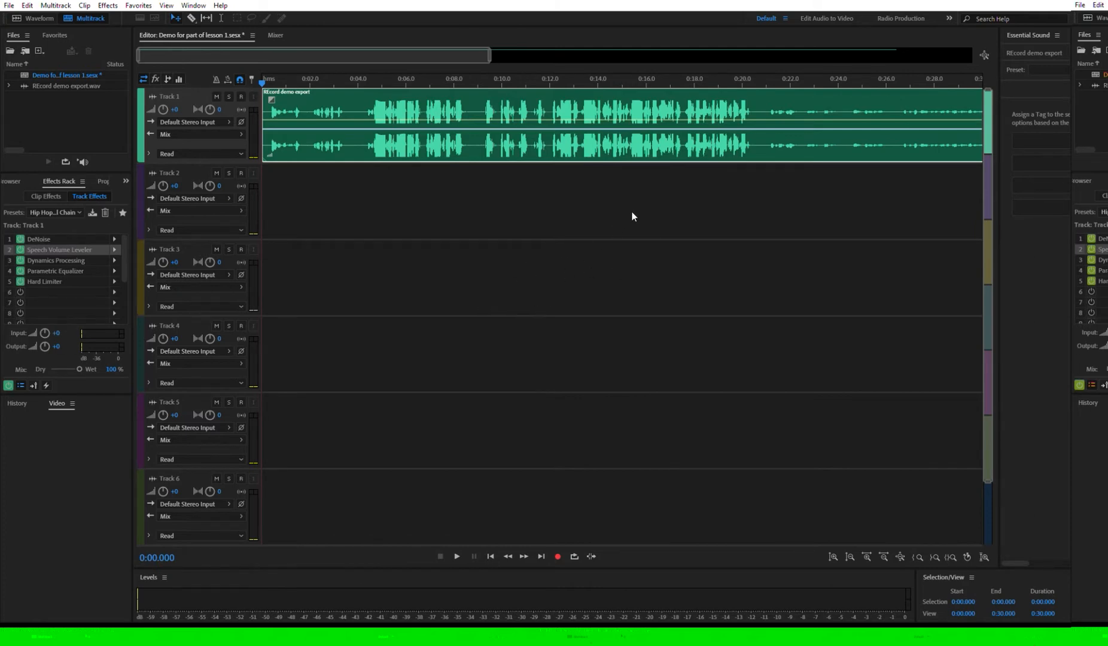
{"action": "left_click", "coordinate": [71, 257]}
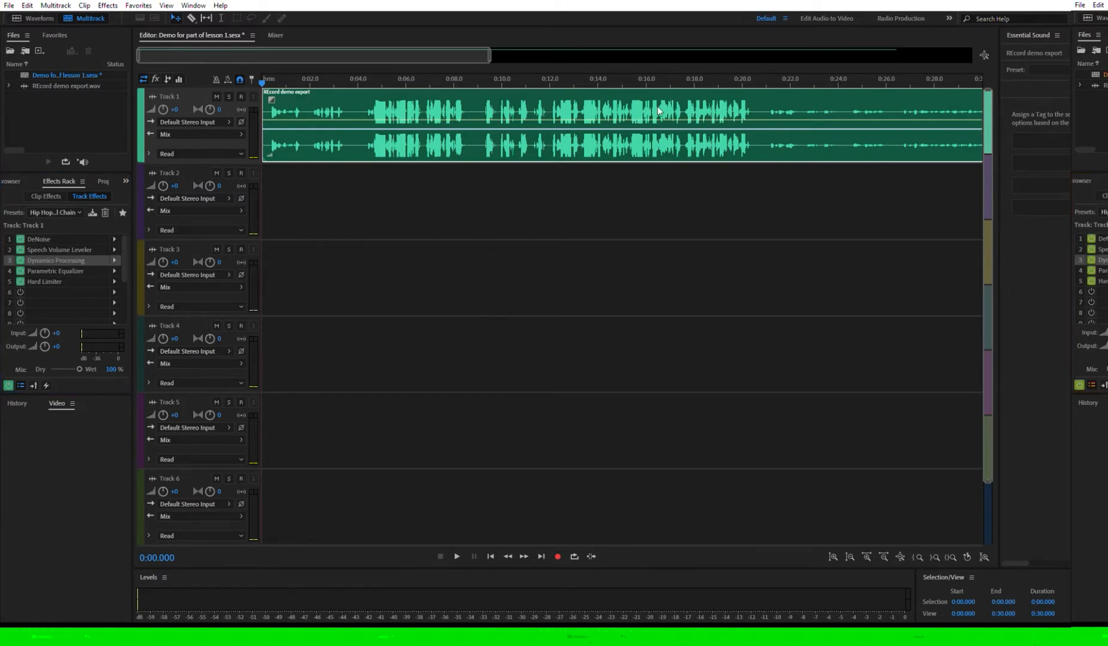
{"action": "left_click", "coordinate": [42, 270]}
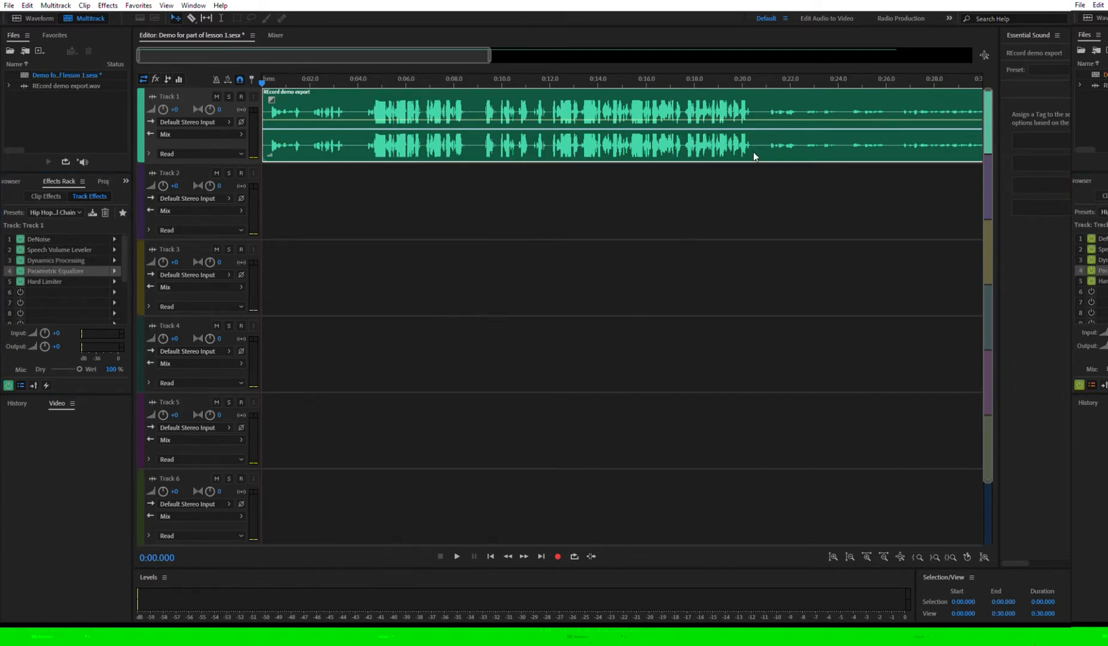
{"action": "left_click", "coordinate": [60, 281]}
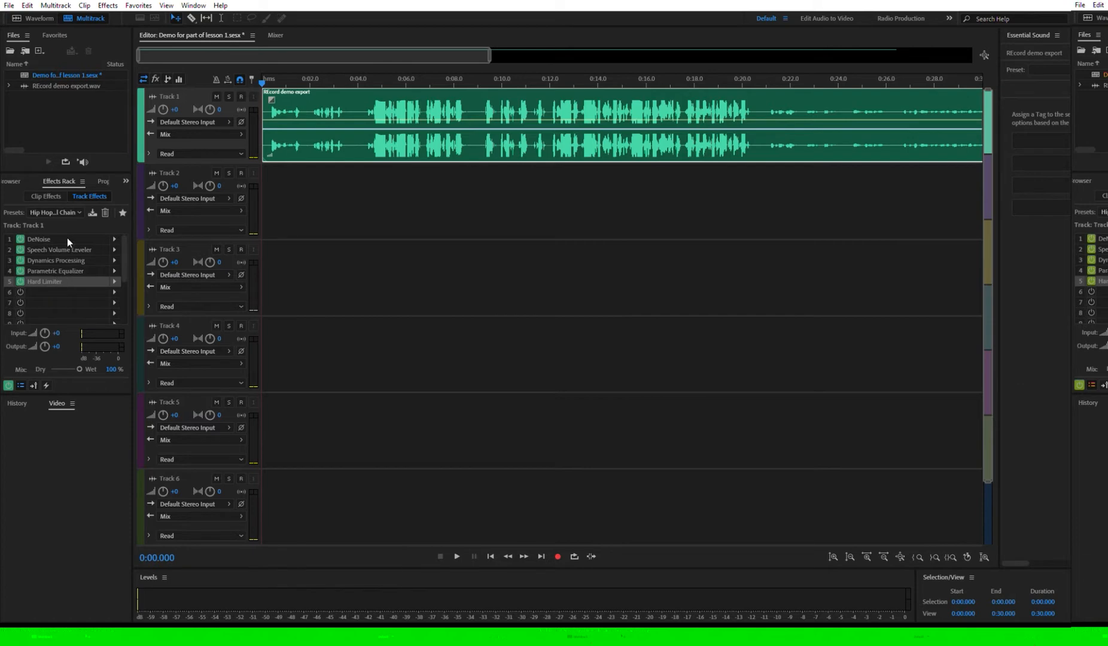
{"action": "right_click", "coordinate": [66, 272]}
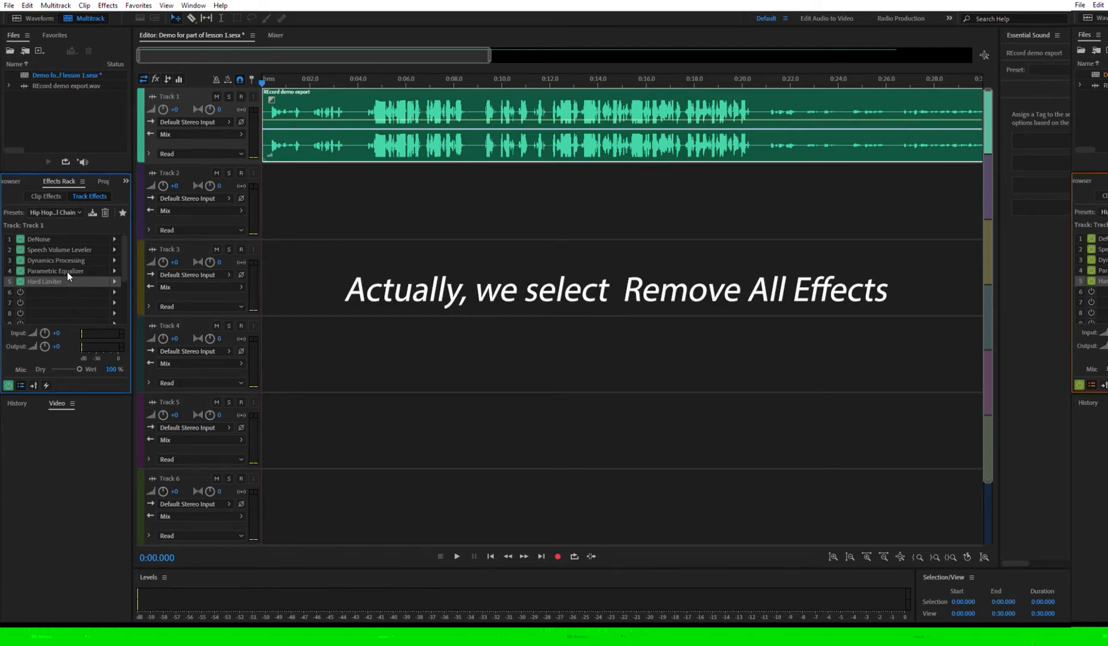
{"action": "right_click", "coordinate": [49, 269]}
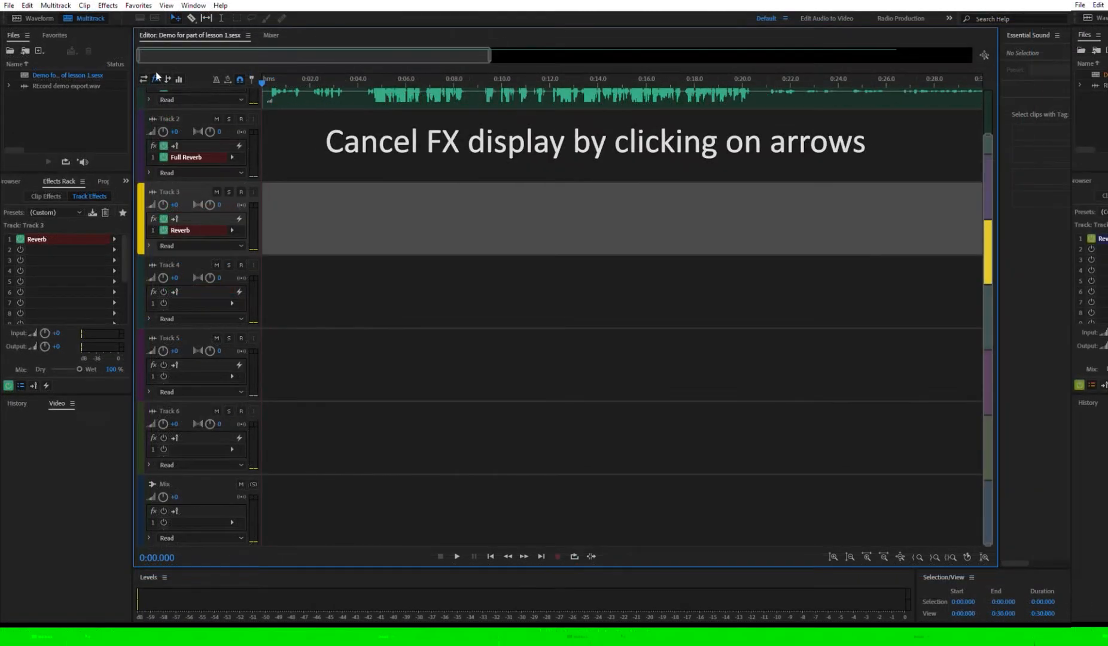
Switch the track headers from effects back to inputs and outputs, and reduce track heights until the Mix track fits in view.
{"action": "left_click", "coordinate": [144, 72]}
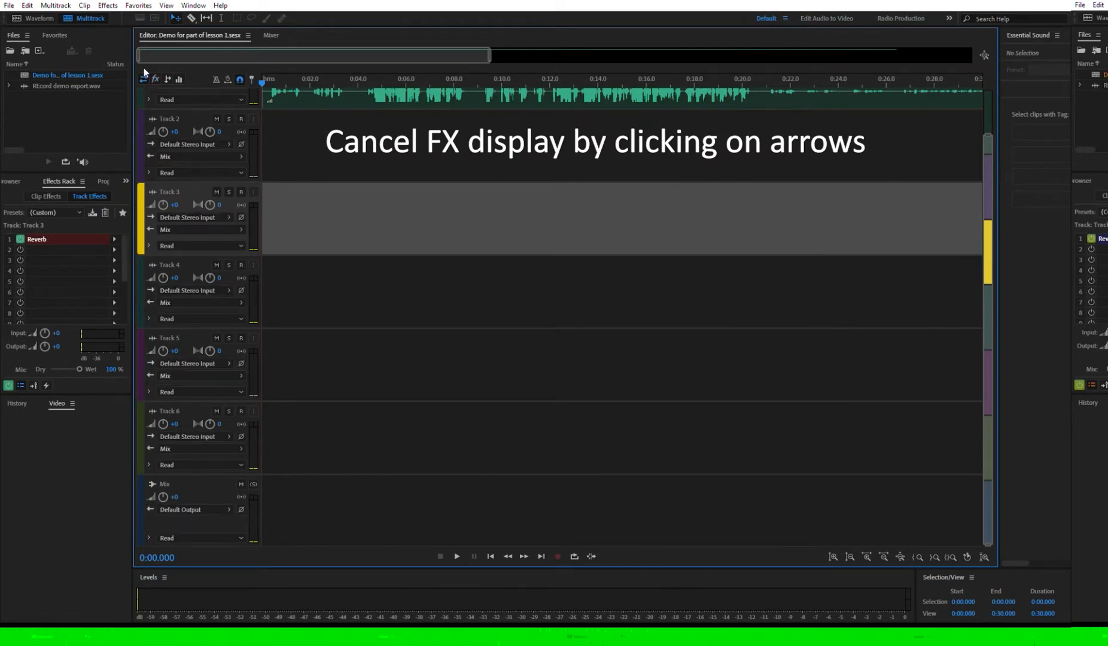
{"action": "scroll", "coordinate": [287, 117], "scroll_direction": "up", "scroll_amount": 2}
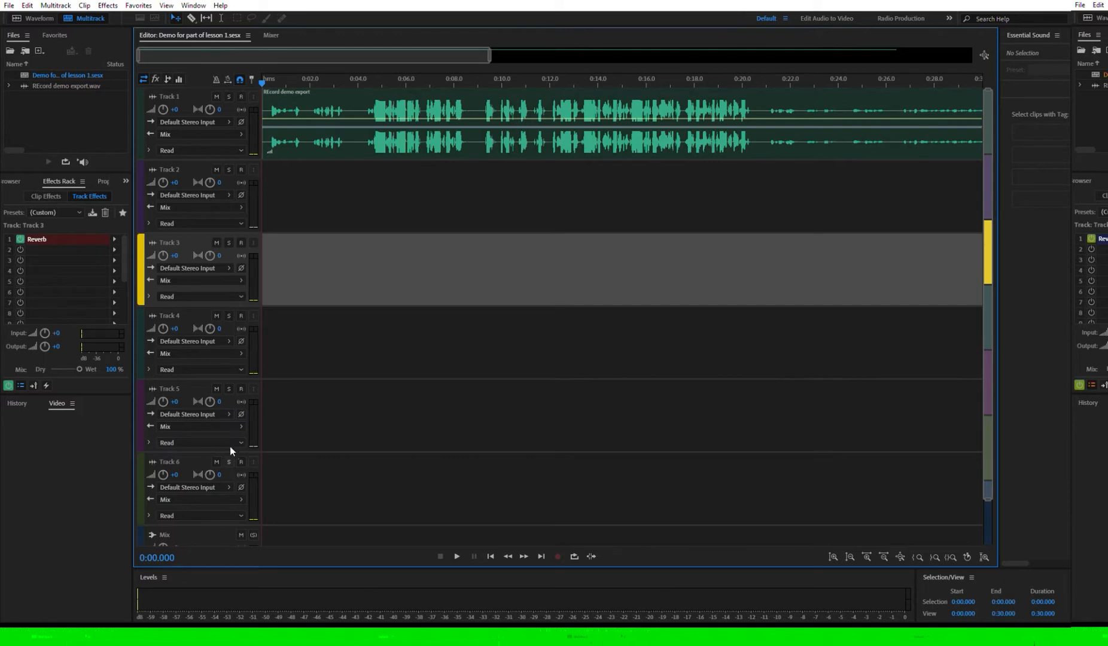
{"action": "scroll", "coordinate": [237, 475], "scroll_direction": "down", "scroll_amount": 3}
{"action": "scroll", "coordinate": [242, 273], "scroll_direction": "up", "scroll_amount": 3}
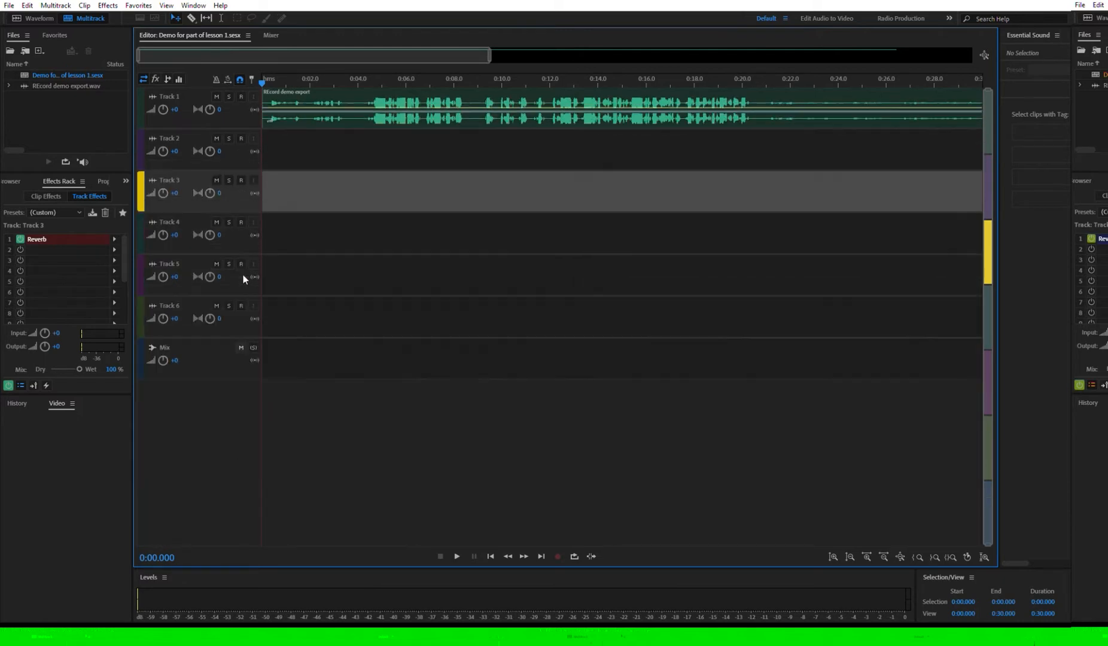
{"action": "left_click", "coordinate": [323, 364]}
{"action": "scroll", "coordinate": [198, 445], "scroll_direction": "down", "scroll_amount": 3}
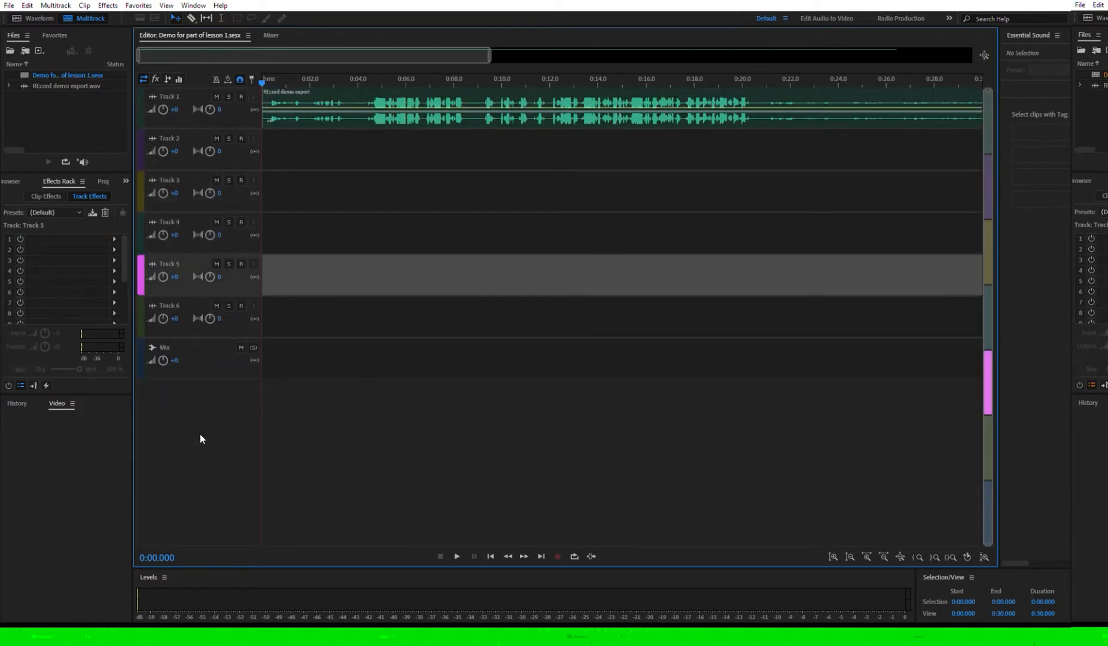
{"action": "scroll", "coordinate": [194, 355], "scroll_direction": "up", "scroll_amount": 3}
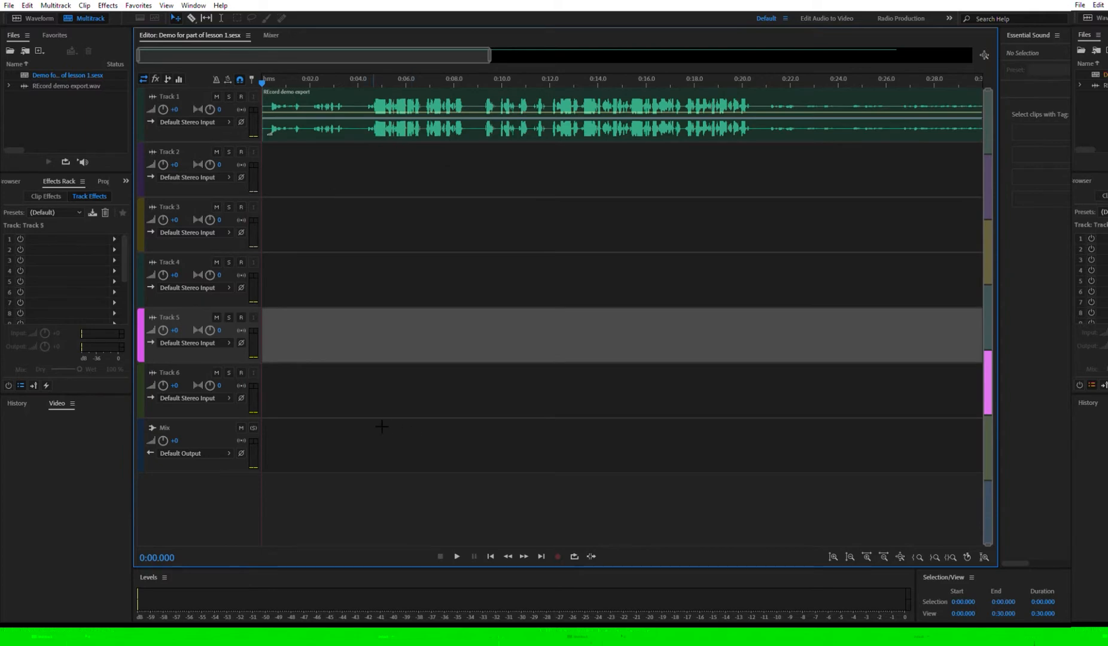
Rename Track 1 as Top track.
{"action": "left_click", "coordinate": [217, 426]}
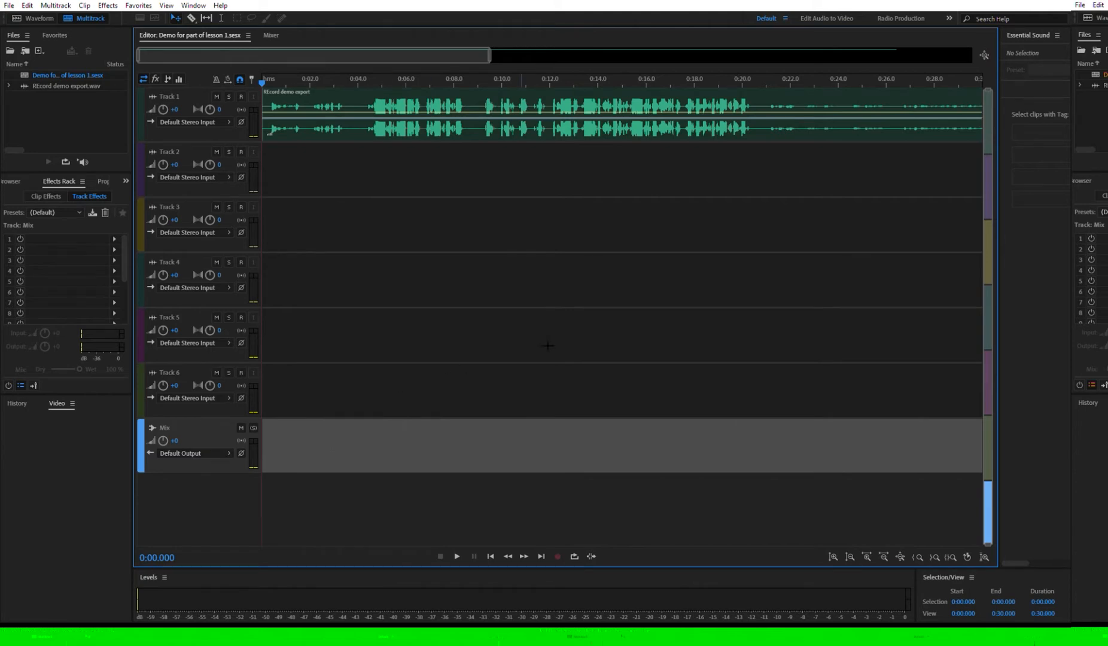
{"action": "left_click", "coordinate": [818, 394]}
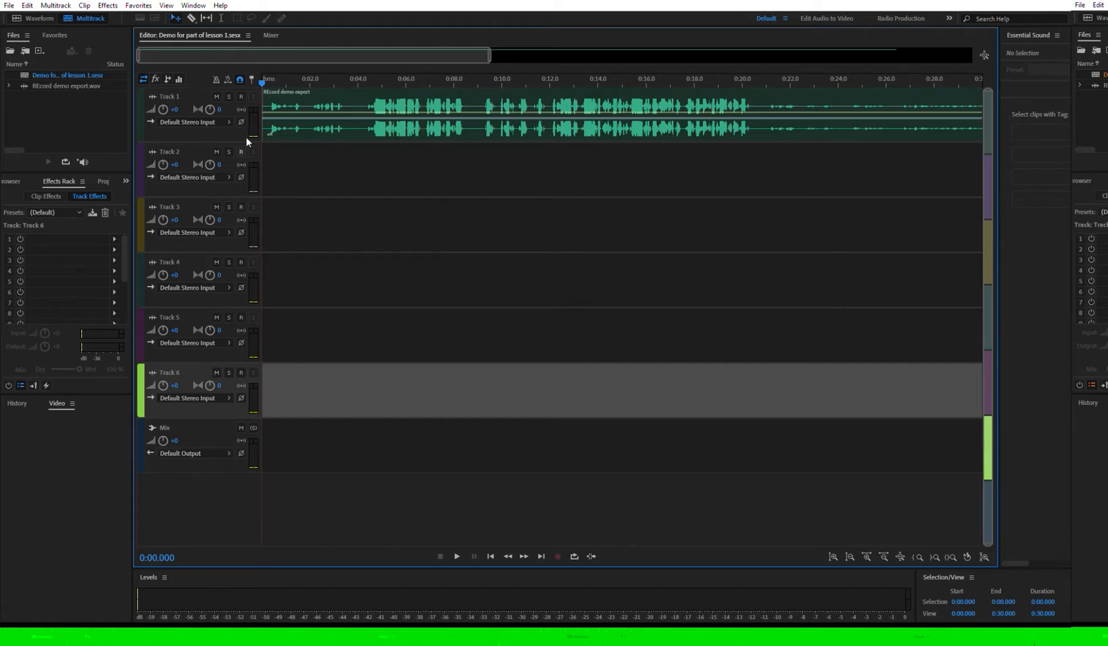
{"action": "left_click", "coordinate": [173, 91]}
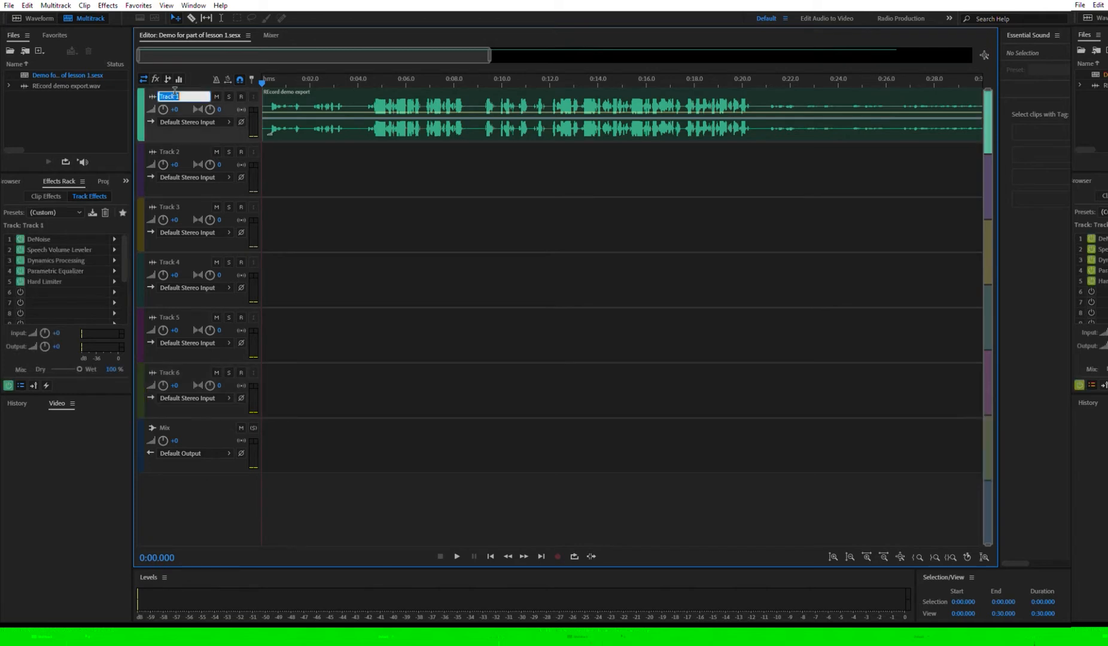
{"action": "type", "text": "Top track"}
{"action": "left_click", "coordinate": [149, 155]}
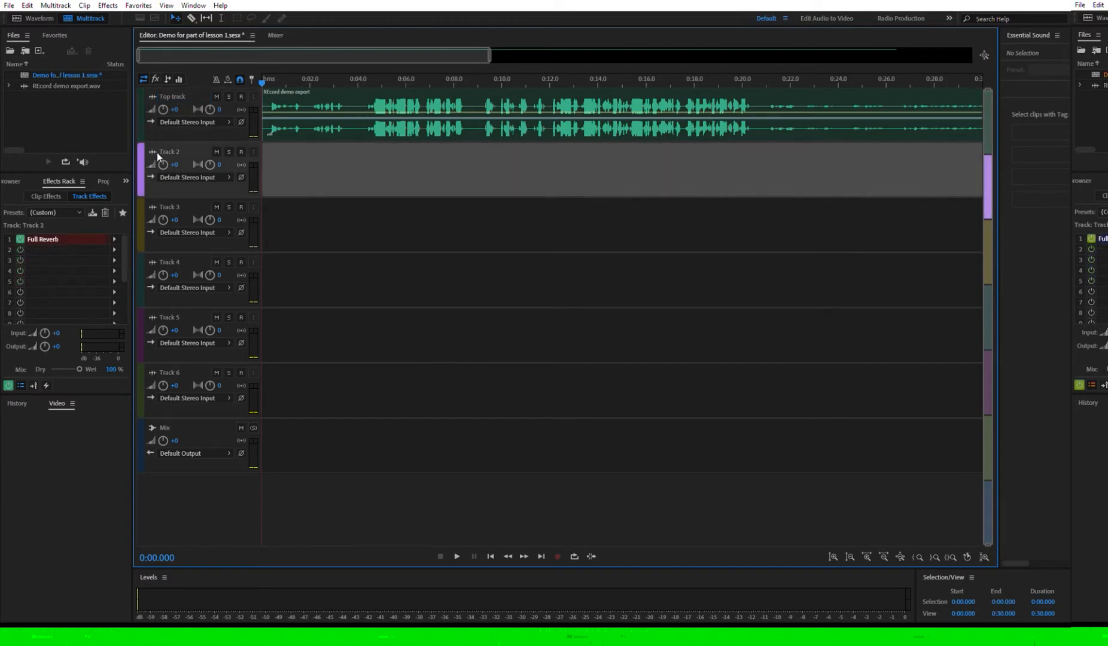
{"action": "key", "text": "ctrl+s"}
Enlarge all tracks until their input, output and automation mode controls show, and select Top track.
{"action": "scroll", "coordinate": [244, 178], "scroll_direction": "down", "scroll_amount": 2}
{"action": "scroll", "coordinate": [244, 178], "scroll_direction": "up", "scroll_amount": 2}
{"action": "scroll", "coordinate": [245, 180], "scroll_direction": "down", "scroll_amount": 2}
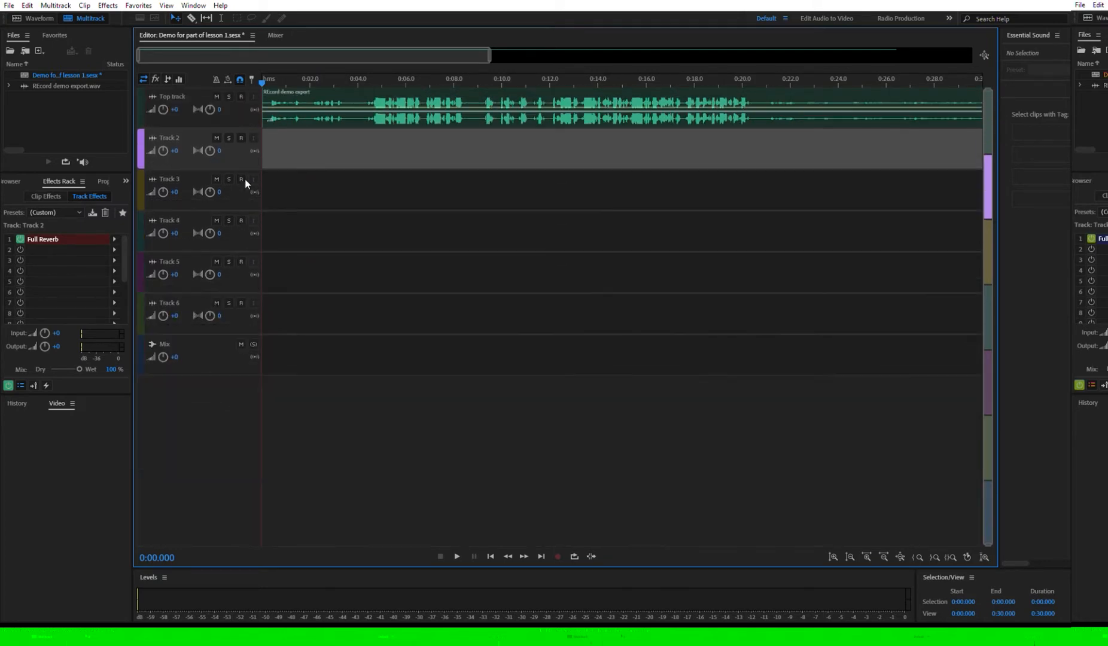
{"action": "scroll", "coordinate": [244, 180], "scroll_direction": "up", "scroll_amount": 3}
{"action": "scroll", "coordinate": [245, 182], "scroll_direction": "down", "scroll_amount": 4}
{"action": "scroll", "coordinate": [249, 185], "scroll_direction": "up", "scroll_amount": 4}
{"action": "scroll", "coordinate": [248, 185], "scroll_direction": "down", "scroll_amount": 2}
{"action": "scroll", "coordinate": [249, 185], "scroll_direction": "up", "scroll_amount": 2}
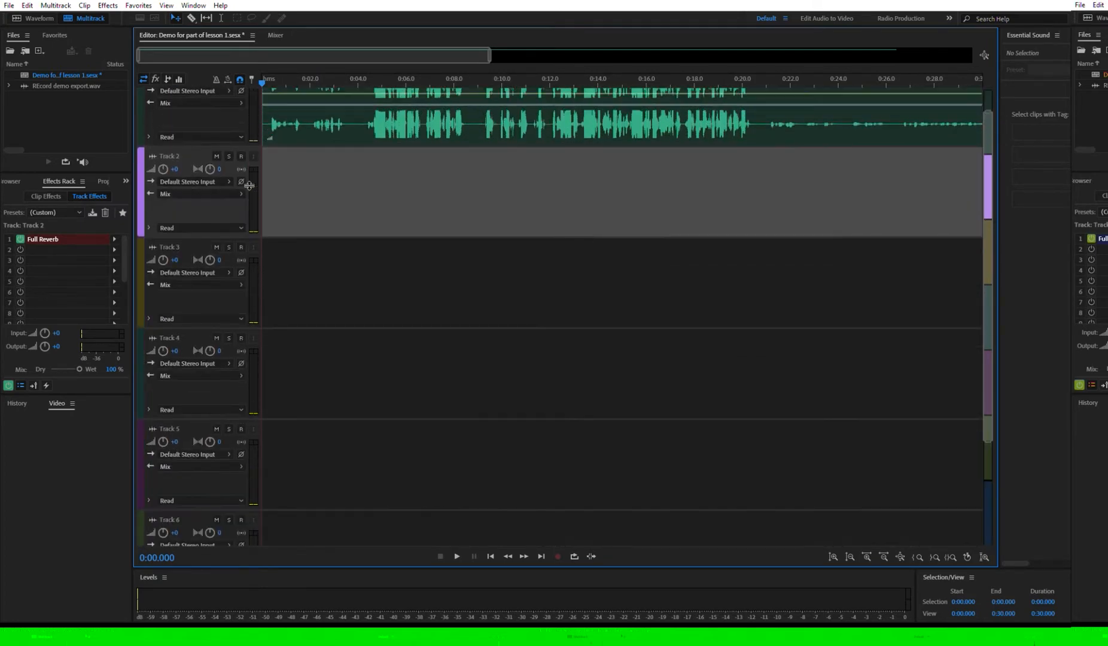
{"action": "left_click", "coordinate": [303, 239]}
{"action": "left_click", "coordinate": [146, 110]}
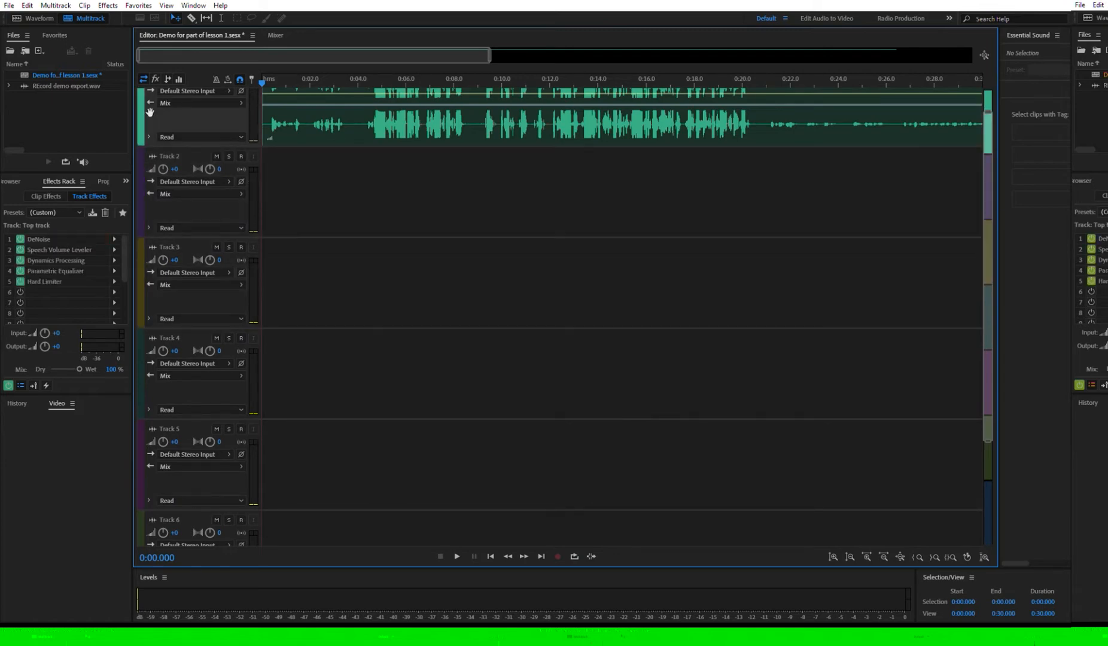
Select Track 2 and adjust the track heights so Top track's full waveform and header controls are in view.
{"action": "scroll", "coordinate": [174, 102], "scroll_direction": "down", "scroll_amount": 5}
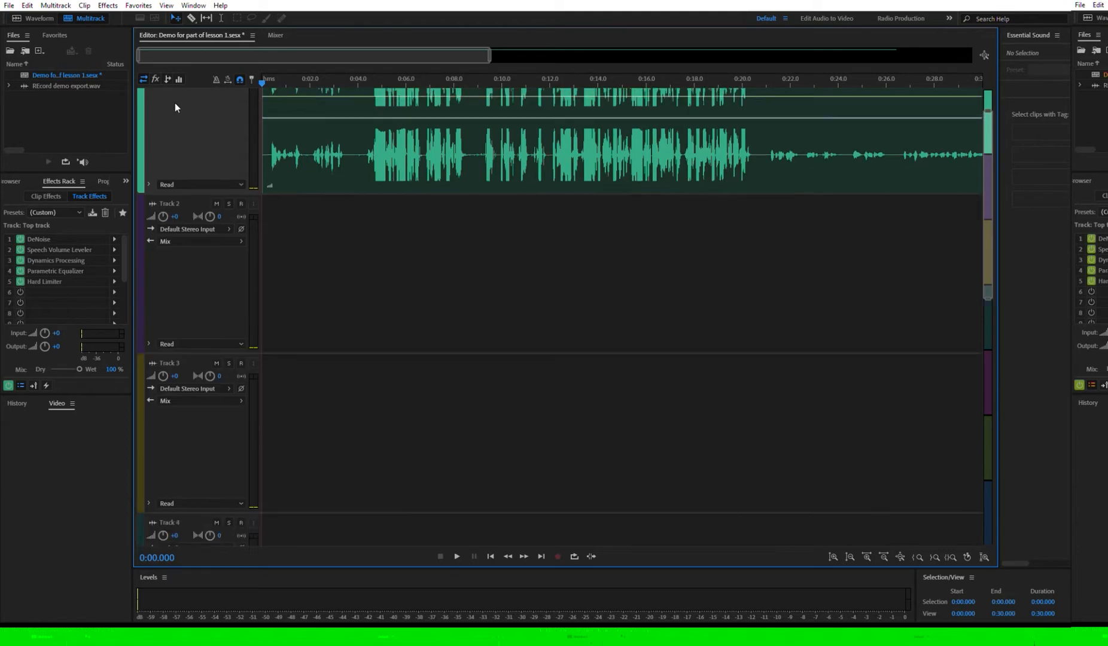
{"action": "left_click", "coordinate": [249, 157]}
{"action": "scroll", "coordinate": [244, 147], "scroll_direction": "up", "scroll_amount": 4}
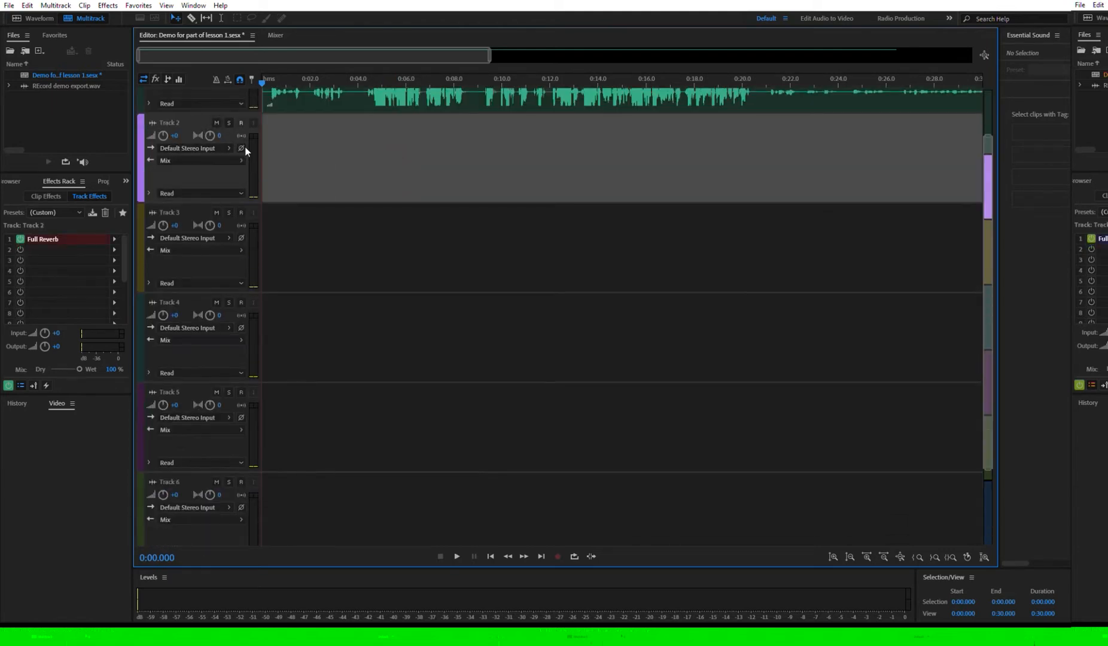
{"action": "scroll", "coordinate": [240, 123], "scroll_direction": "up", "scroll_amount": 1}
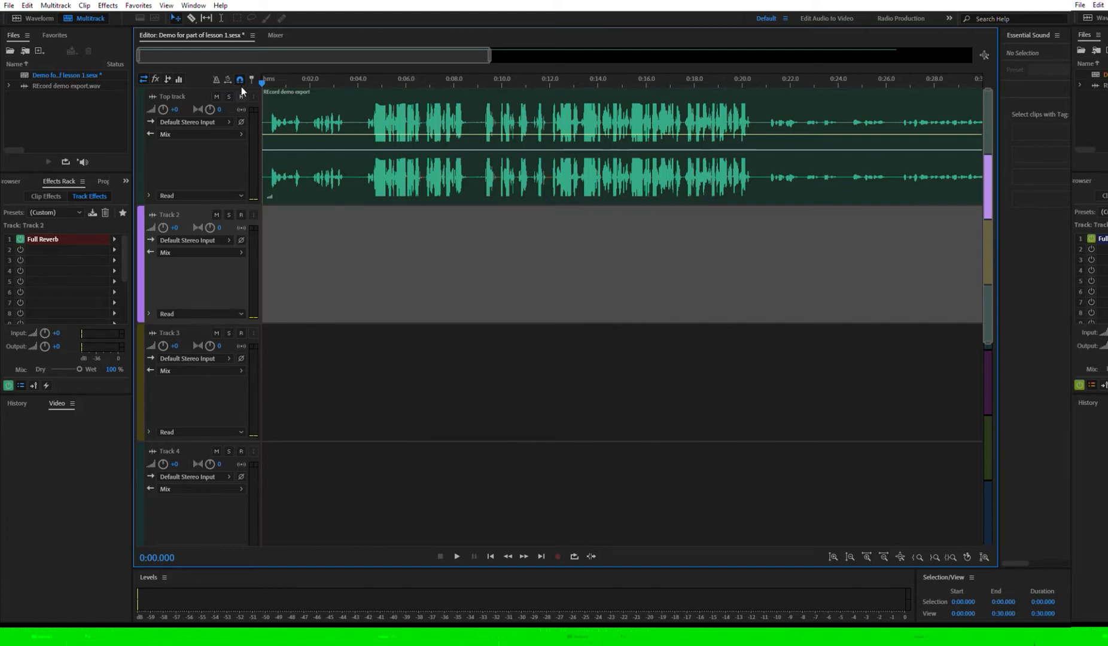
Arm Top track for recording to check its input level meter, and disarm it again.
{"action": "left_click", "coordinate": [242, 88]}
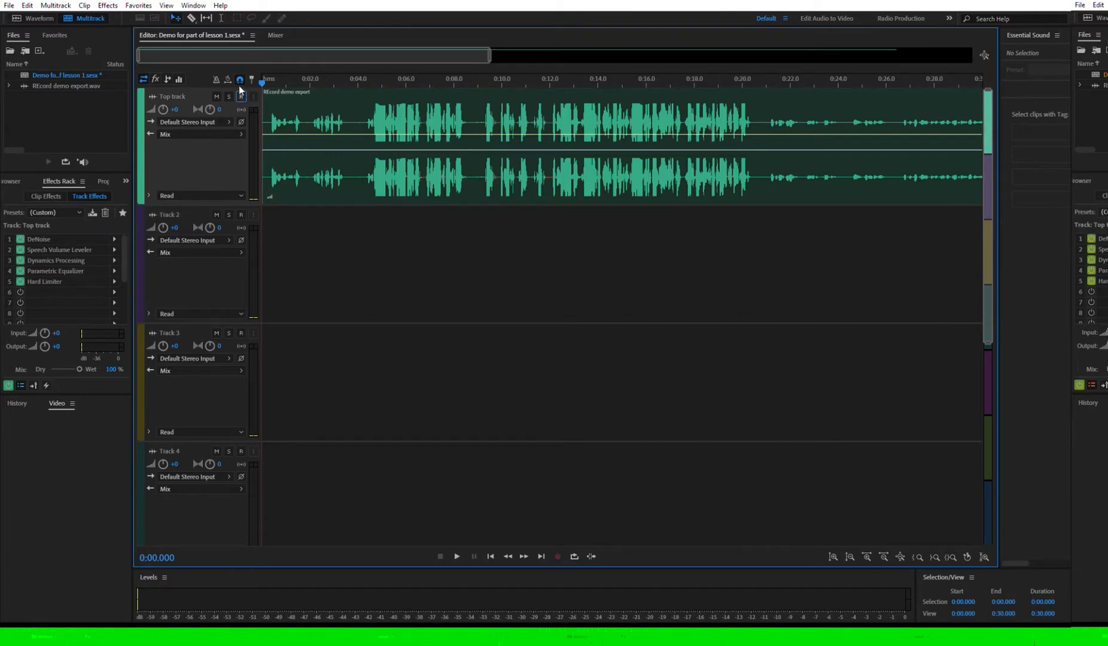
{"action": "left_click", "coordinate": [240, 91]}
{"action": "left_click", "coordinate": [241, 89]}
{"action": "left_click", "coordinate": [242, 91]}
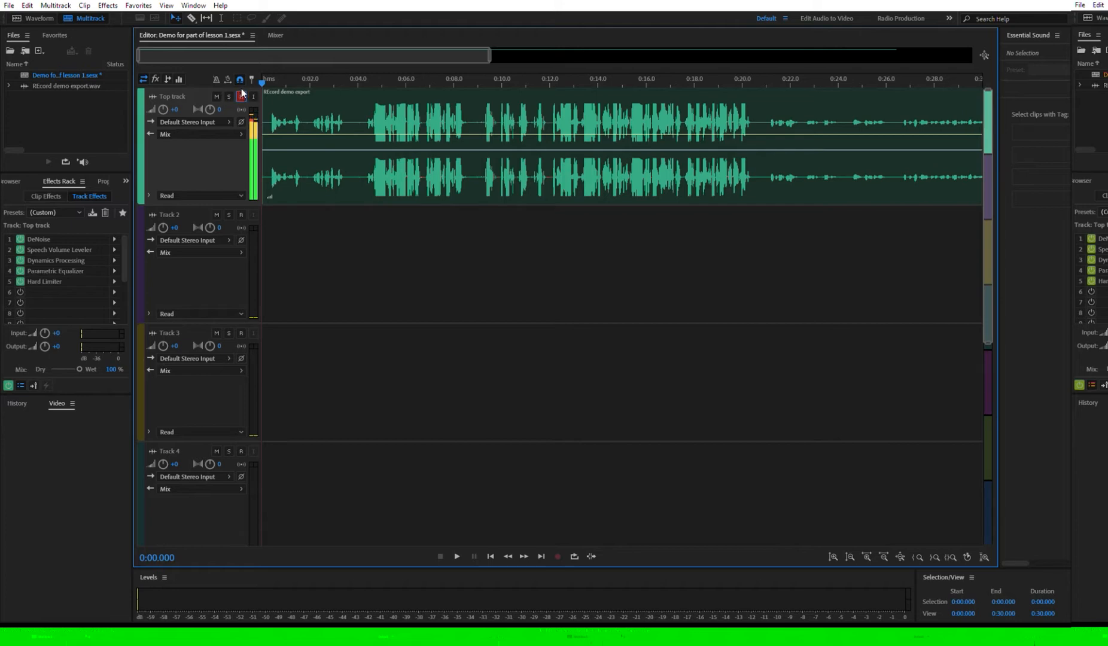
{"action": "left_click", "coordinate": [241, 96]}
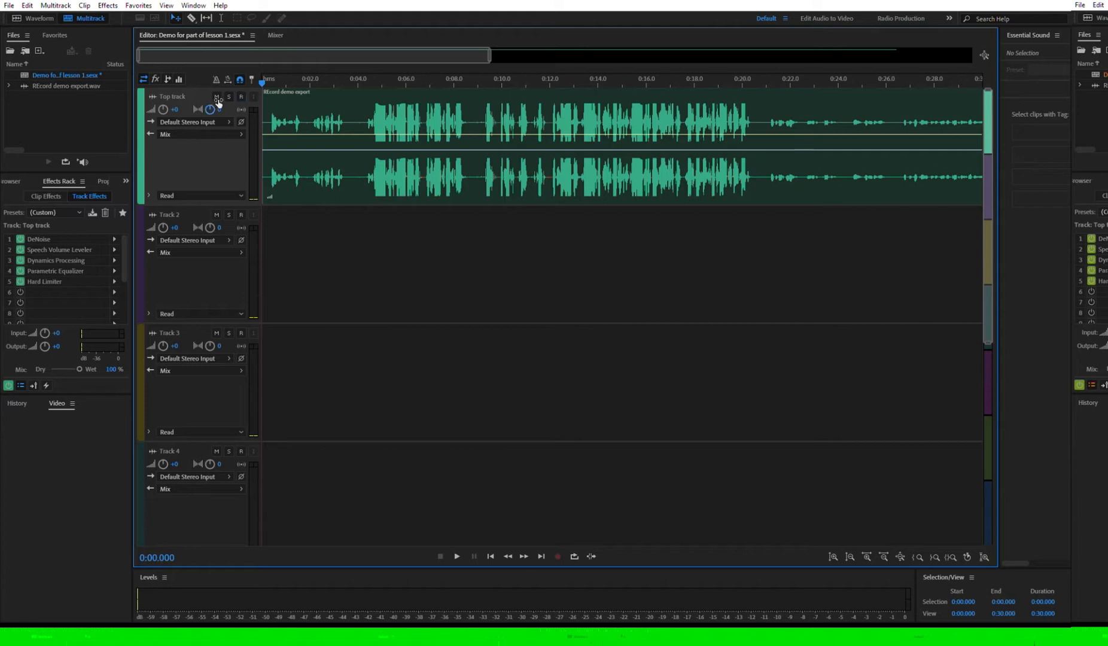
Try out Top track's stereo pan control and reset the pan to 0.
{"action": "left_click_drag", "start_coordinate": [210, 110], "coordinate": [213, 97]}
{"action": "left_click", "coordinate": [225, 109]}
{"action": "type", "text": "0"}
{"action": "key", "text": "Return"}
Try out Top track's volume control and reset the volume to 0 dB.
{"action": "left_click", "coordinate": [180, 108]}
{"action": "left_click", "coordinate": [167, 107]}
{"action": "left_click", "coordinate": [182, 107]}
{"action": "type", "text": "0"}
{"action": "key", "text": "Return"}
{"action": "left_click", "coordinate": [229, 120]}
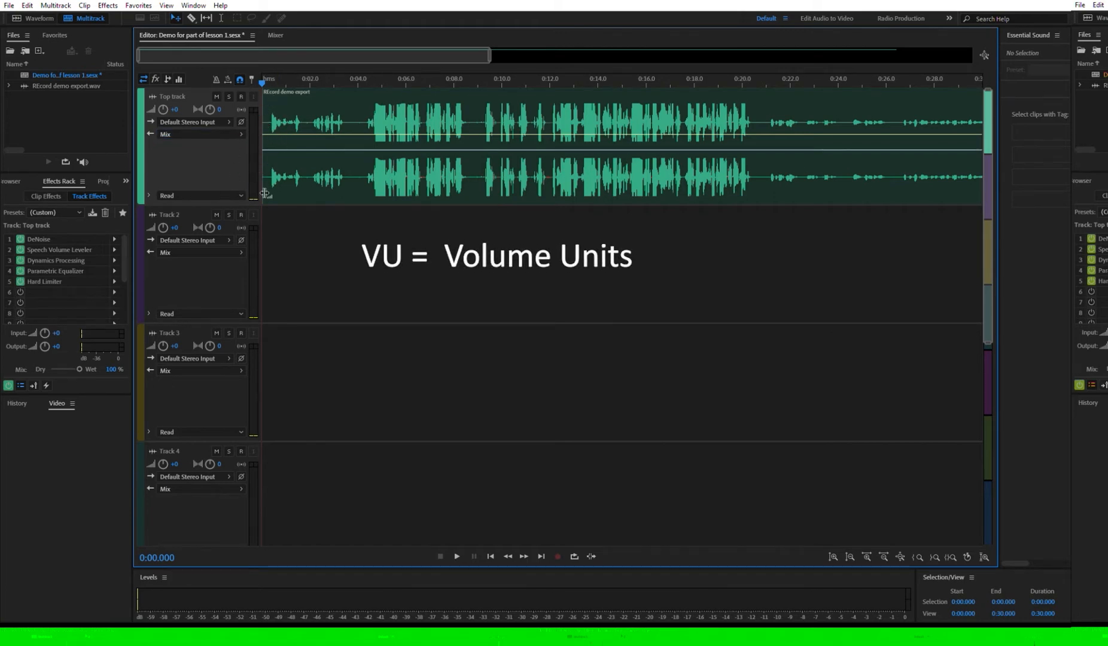
Arm Top track for recording and try its volume at -6 dB and -10 dB, finishing at 0 dB.
{"action": "left_click", "coordinate": [241, 96]}
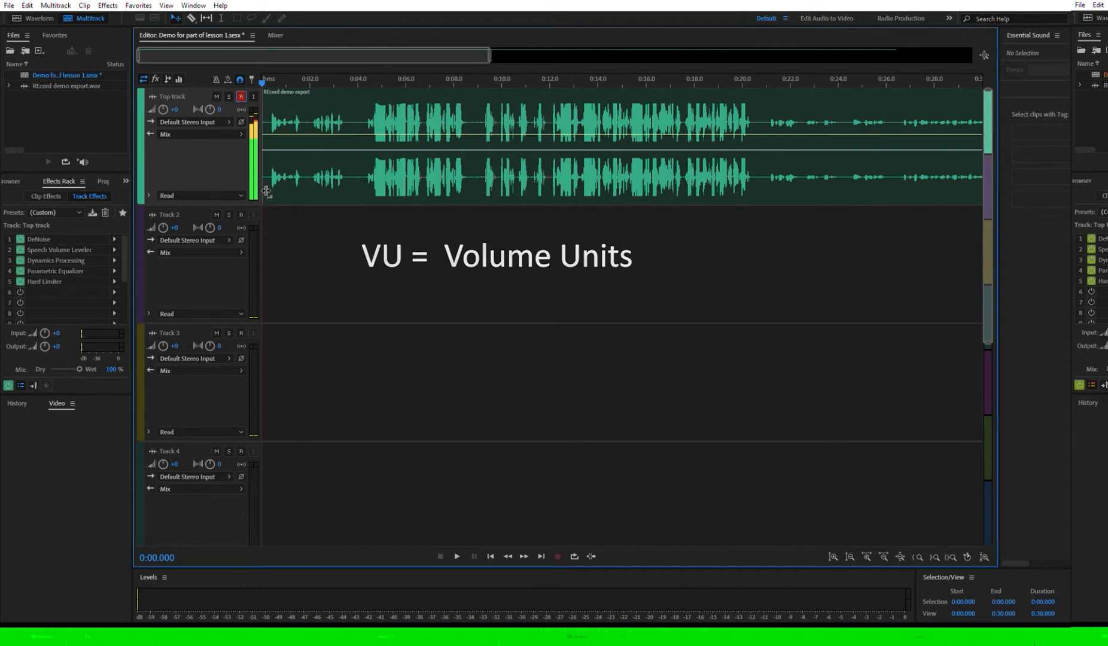
{"action": "left_click", "coordinate": [177, 108]}
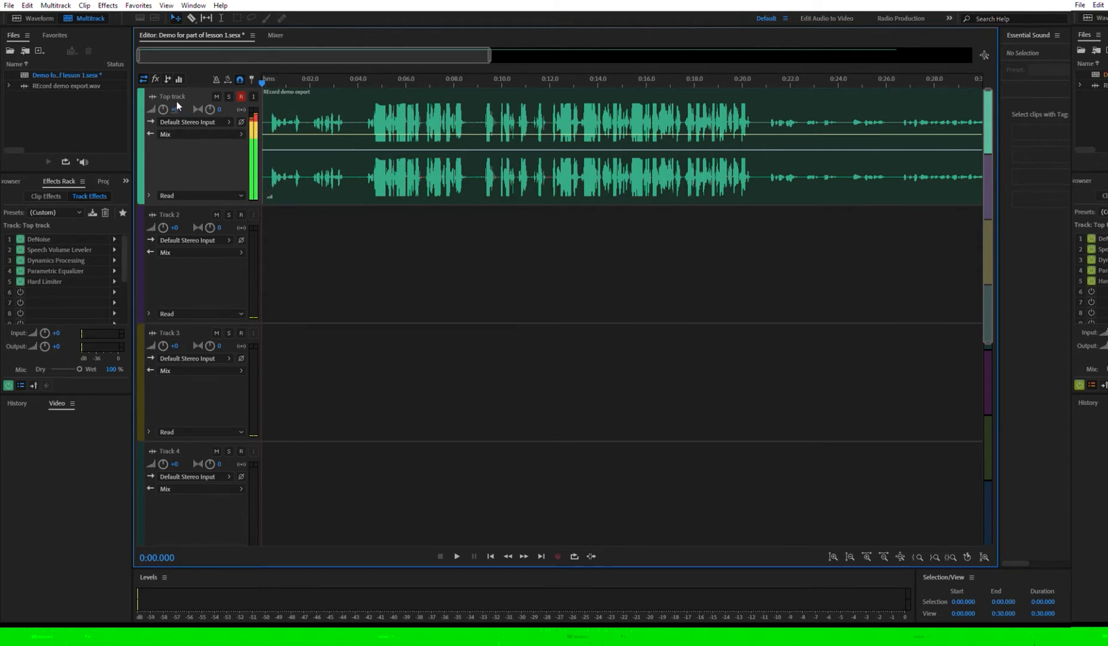
{"action": "type", "text": "-6"}
{"action": "key", "text": "Return"}
{"action": "left_click", "coordinate": [176, 109]}
{"action": "type", "text": "-10"}
{"action": "key", "text": "Return"}
{"action": "left_click", "coordinate": [181, 107]}
{"action": "type", "text": "0"}
{"action": "key", "text": "Return"}
Reduce all track heights until Track 6 comes into view, and disarm recording on Top track.
{"action": "scroll", "coordinate": [248, 185], "scroll_direction": "down", "scroll_amount": 4}
{"action": "scroll", "coordinate": [280, 238], "scroll_direction": "down", "scroll_amount": 2}
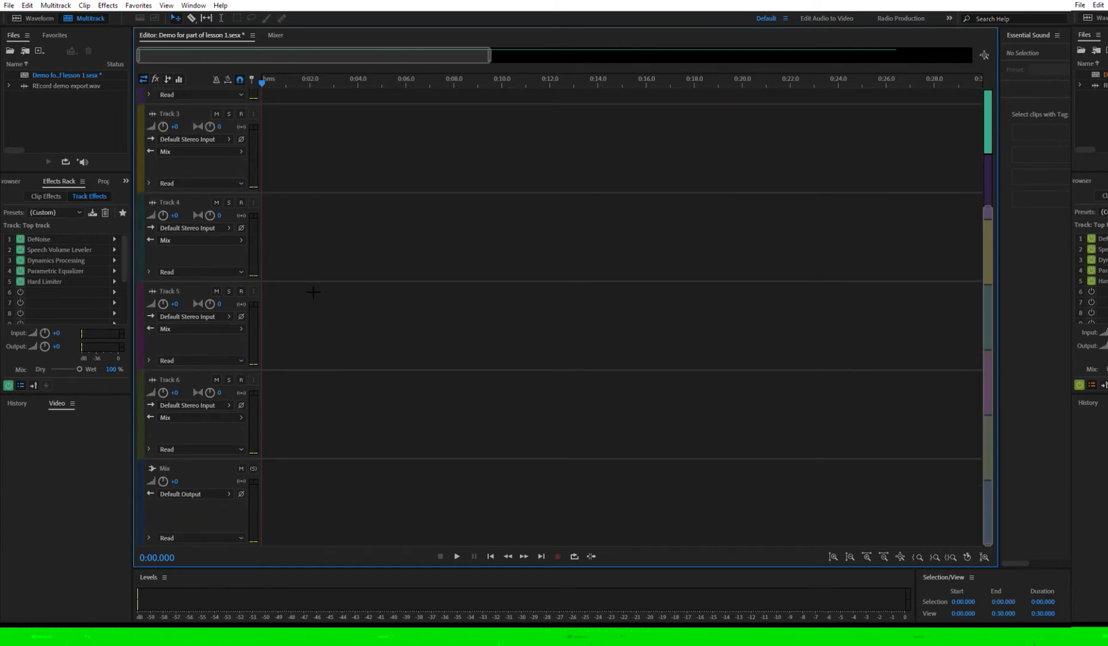
{"action": "scroll", "coordinate": [265, 445], "scroll_direction": "up", "scroll_amount": 7}
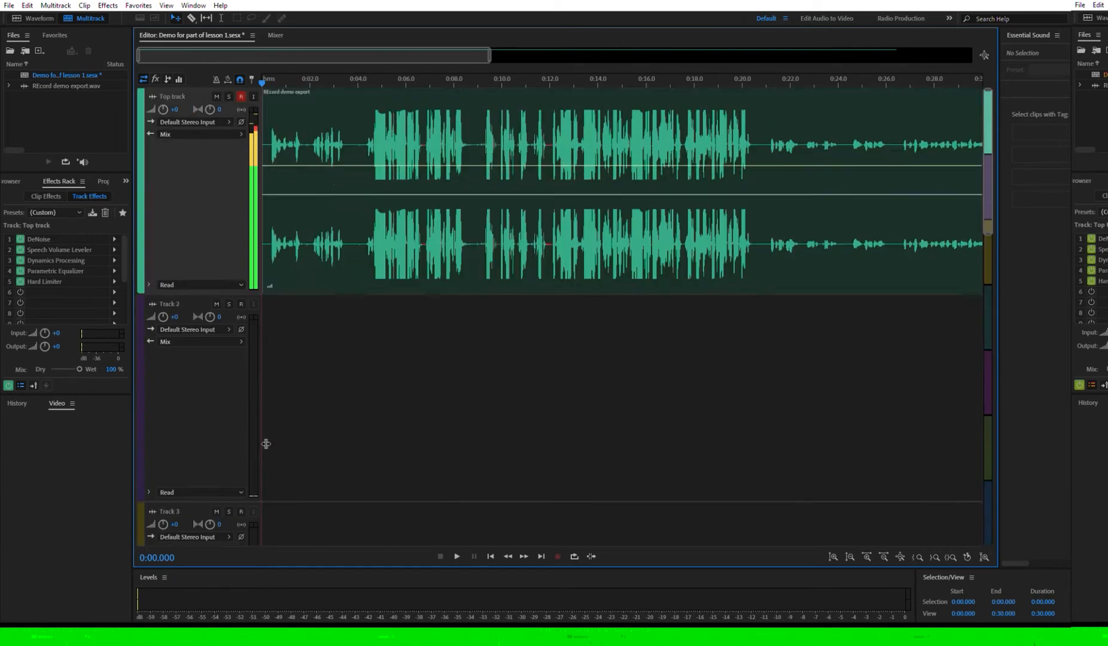
{"action": "scroll", "coordinate": [266, 443], "scroll_direction": "down", "scroll_amount": 4}
{"action": "scroll", "coordinate": [265, 444], "scroll_direction": "down", "scroll_amount": 3}
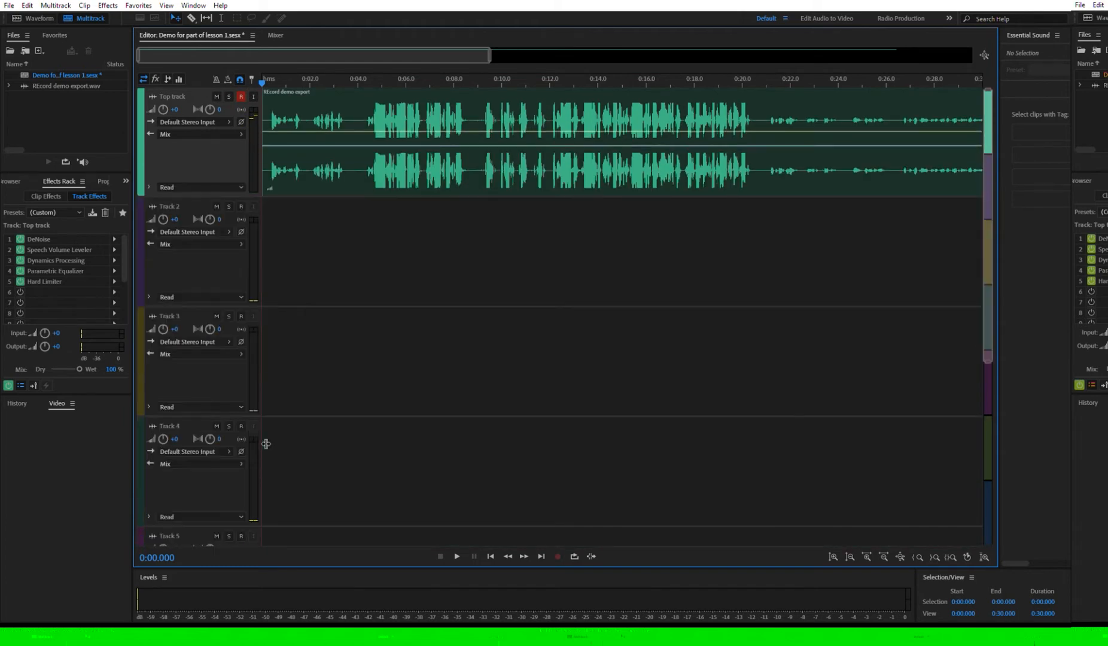
{"action": "left_click", "coordinate": [321, 373]}
{"action": "left_click", "coordinate": [403, 298]}
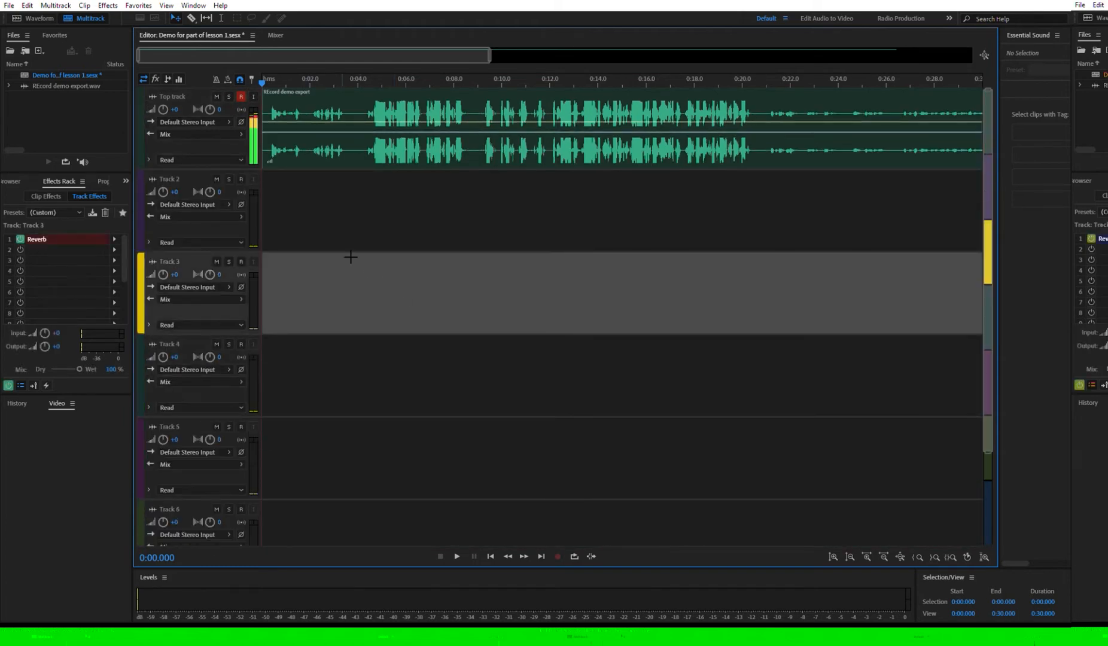
{"action": "scroll", "coordinate": [350, 256], "scroll_direction": "down", "scroll_amount": 1}
{"action": "scroll", "coordinate": [350, 257], "scroll_direction": "up", "scroll_amount": 1}
{"action": "left_click", "coordinate": [242, 94]}
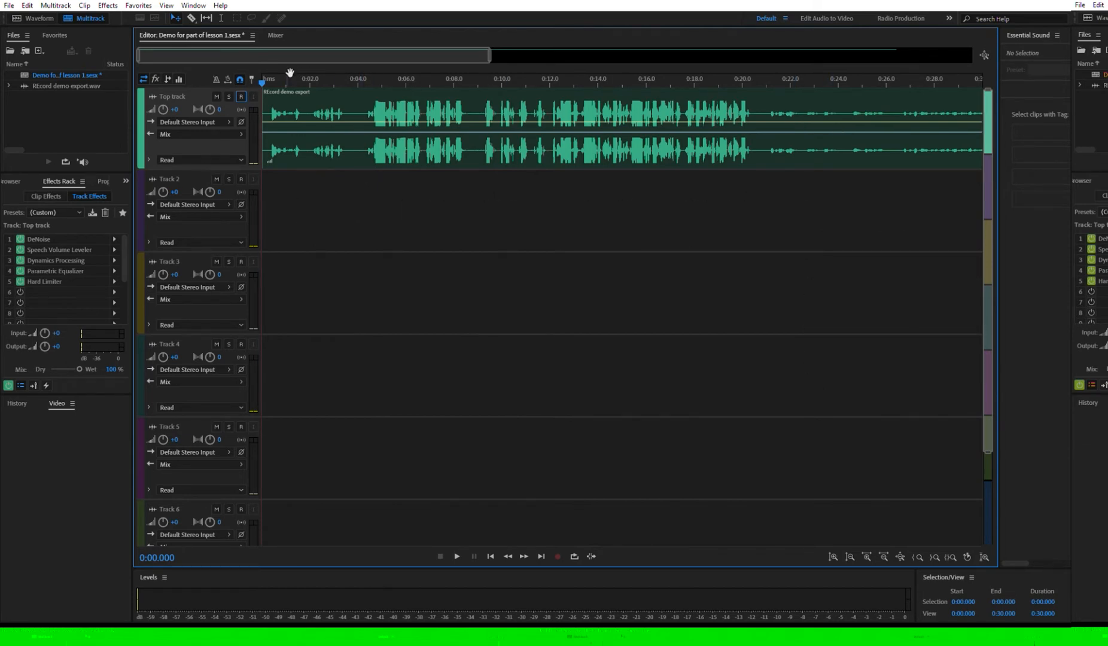
Move the playhead to about 0:04.4, just before the louder speech in Top track.
{"action": "left_click_drag", "start_coordinate": [266, 78], "coordinate": [277, 107]}
{"action": "left_click", "coordinate": [345, 78]}
{"action": "left_click_drag", "start_coordinate": [350, 78], "coordinate": [367, 80]}
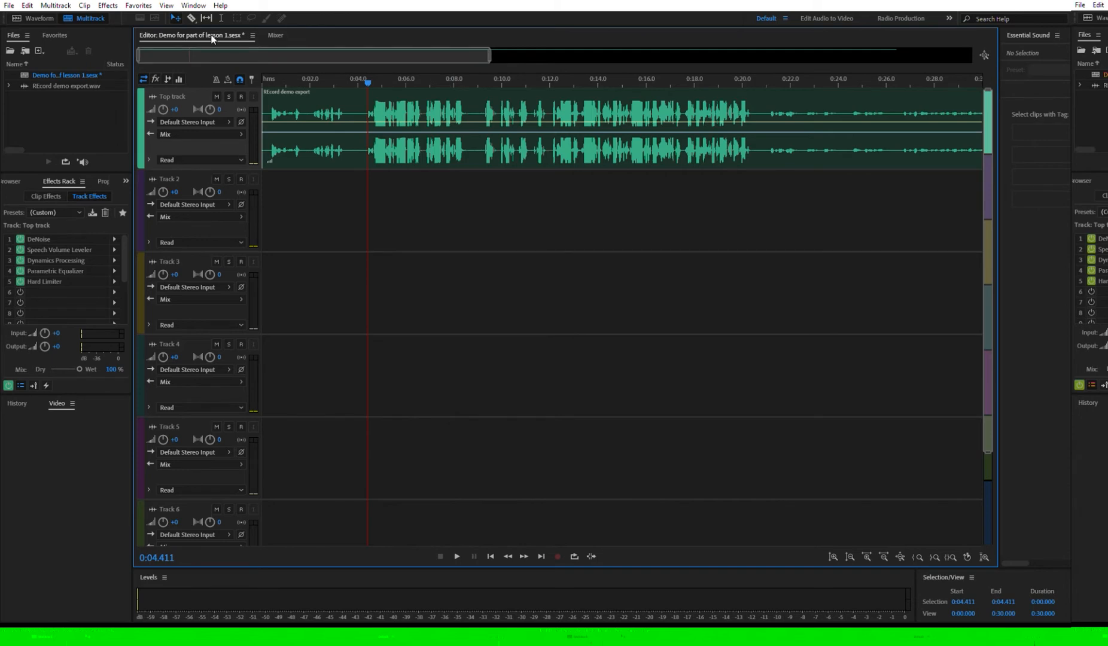
Zoom the timeline in to about 8.4 seconds and bring the start of the session into view.
{"action": "left_click_drag", "start_coordinate": [494, 55], "coordinate": [221, 57]}
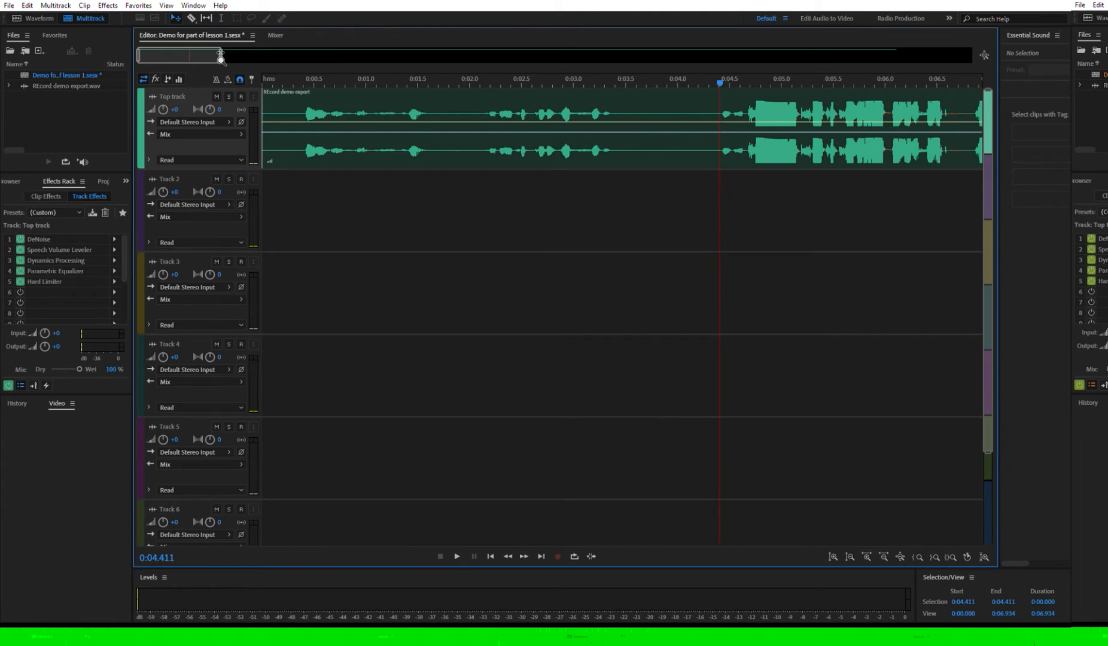
{"action": "left_click_drag", "start_coordinate": [220, 57], "coordinate": [244, 57]}
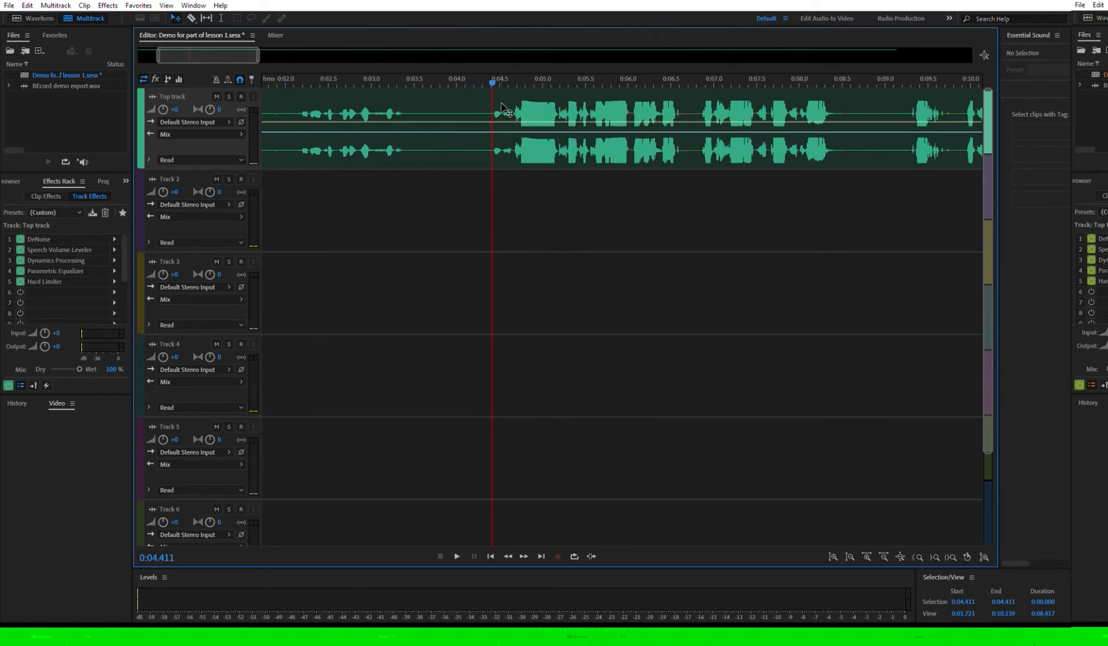
{"action": "left_click_drag", "start_coordinate": [225, 51], "coordinate": [204, 59]}
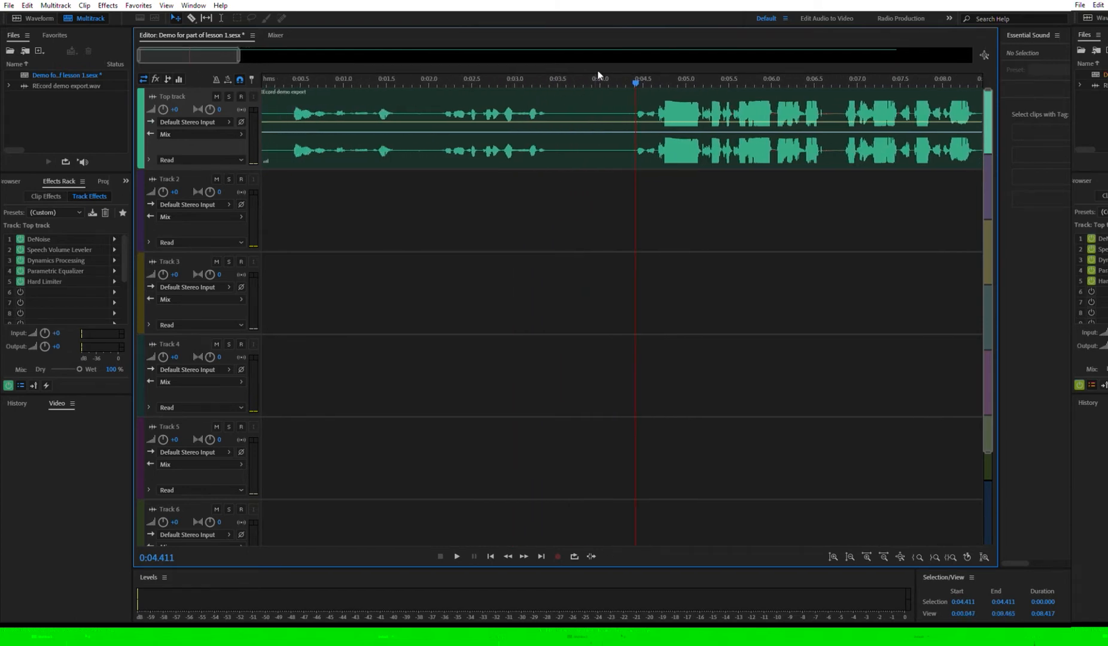
Move the playhead back to about 0:02.15, at the start of the second group of quiet sounds.
{"action": "mouse_move", "coordinate": [640, 76]}
{"action": "left_mouse_down"}
{"action": "mouse_move", "coordinate": [469, 79]}
{"action": "mouse_move", "coordinate": [599, 81]}
{"action": "left_mouse_up"}
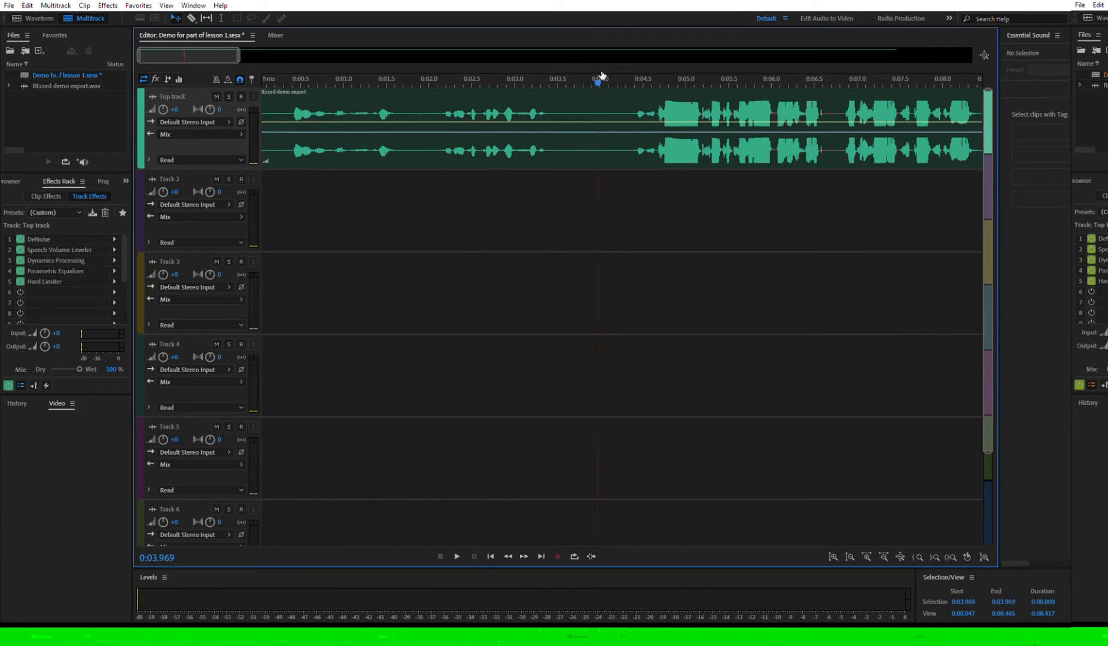
{"action": "left_click", "coordinate": [454, 80]}
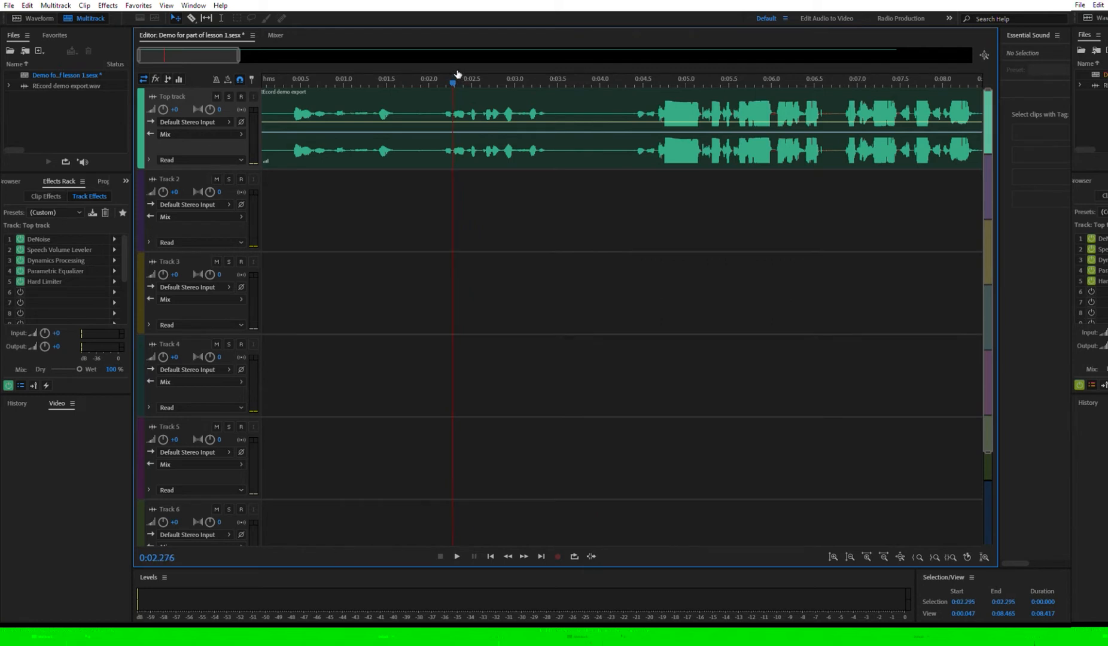
{"action": "left_click_drag", "start_coordinate": [458, 74], "coordinate": [441, 79]}
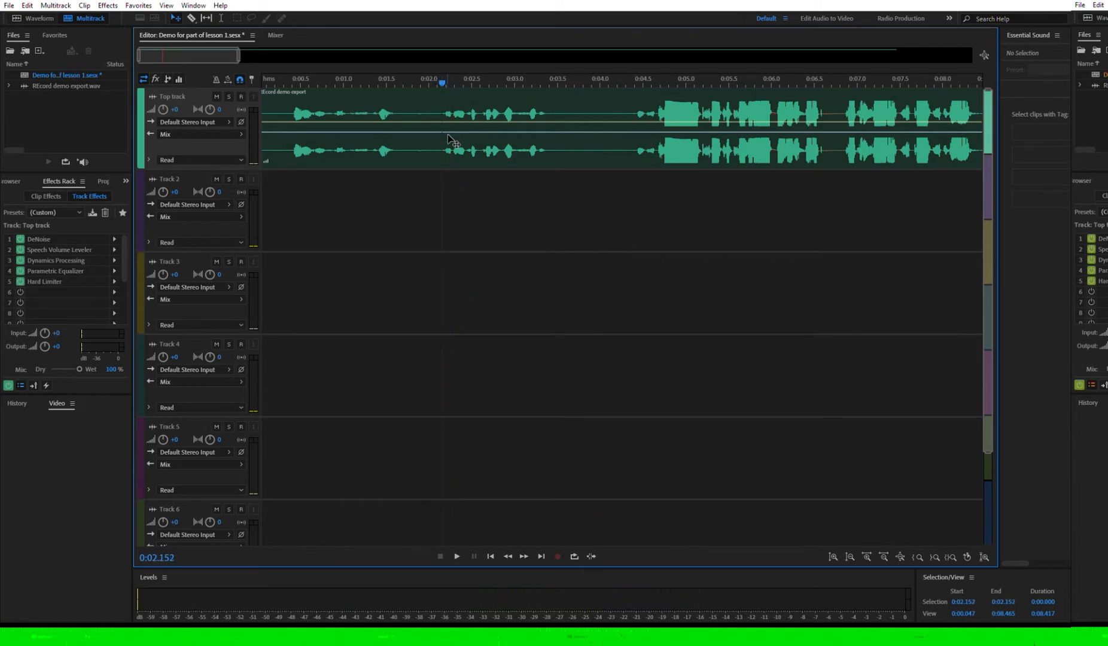
Place the video file "Drag in new file and show effect rack" on Top track just before 0:44.
{"action": "left_click_drag", "start_coordinate": [240, 54], "coordinate": [154, 55]}
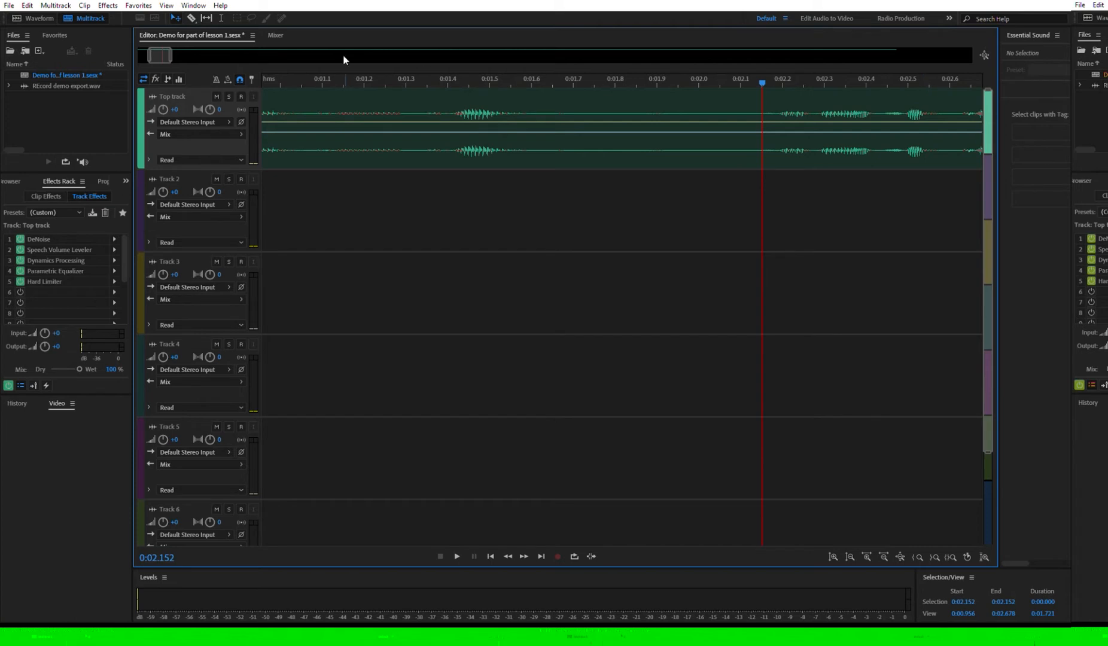
{"action": "left_click_drag", "start_coordinate": [150, 55], "coordinate": [410, 58]}
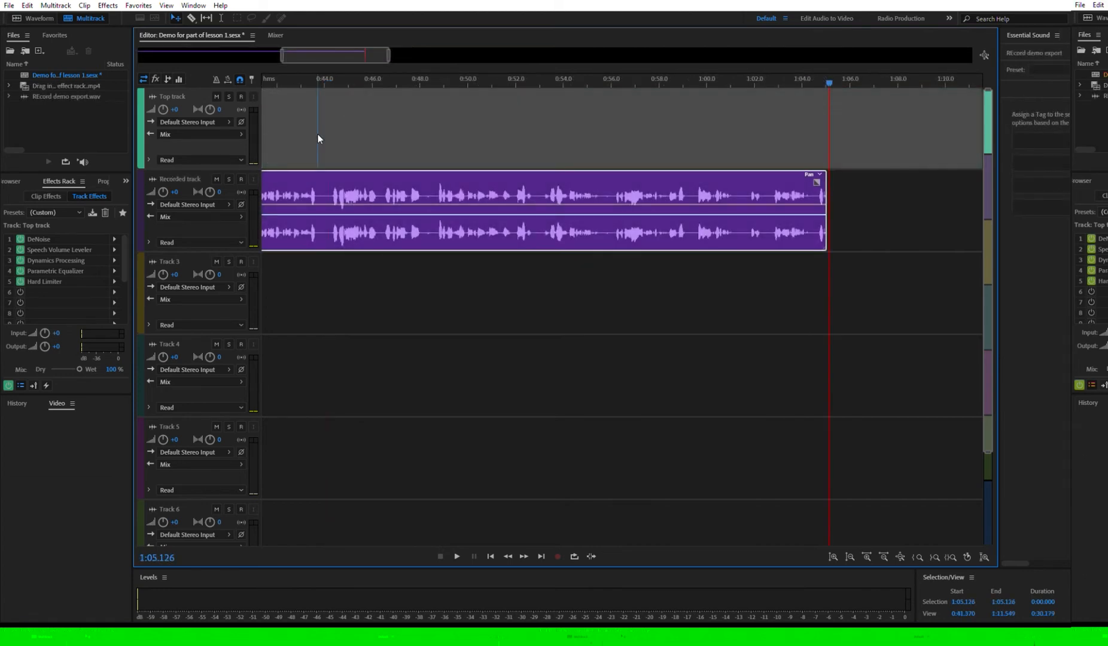
{"action": "left_click_drag", "start_coordinate": [317, 135], "coordinate": [317, 135]}
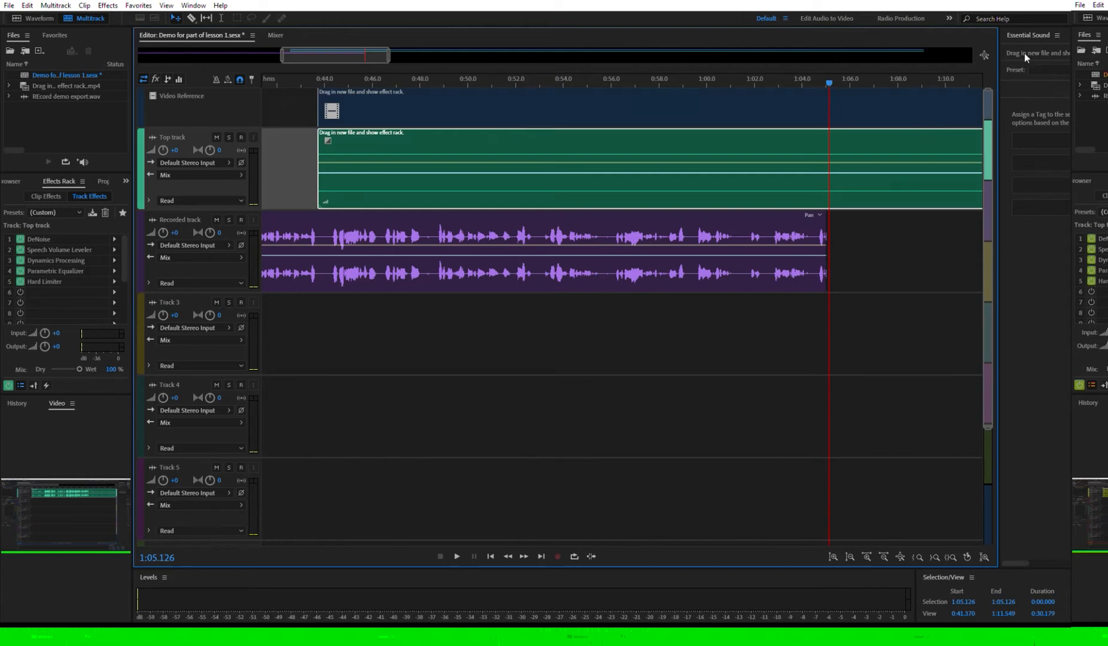
Delete the Video Reference track from the session.
{"action": "left_click", "coordinate": [240, 109]}
{"action": "right_click", "coordinate": [288, 117]}
{"action": "mouse_move", "coordinate": [316, 209]}
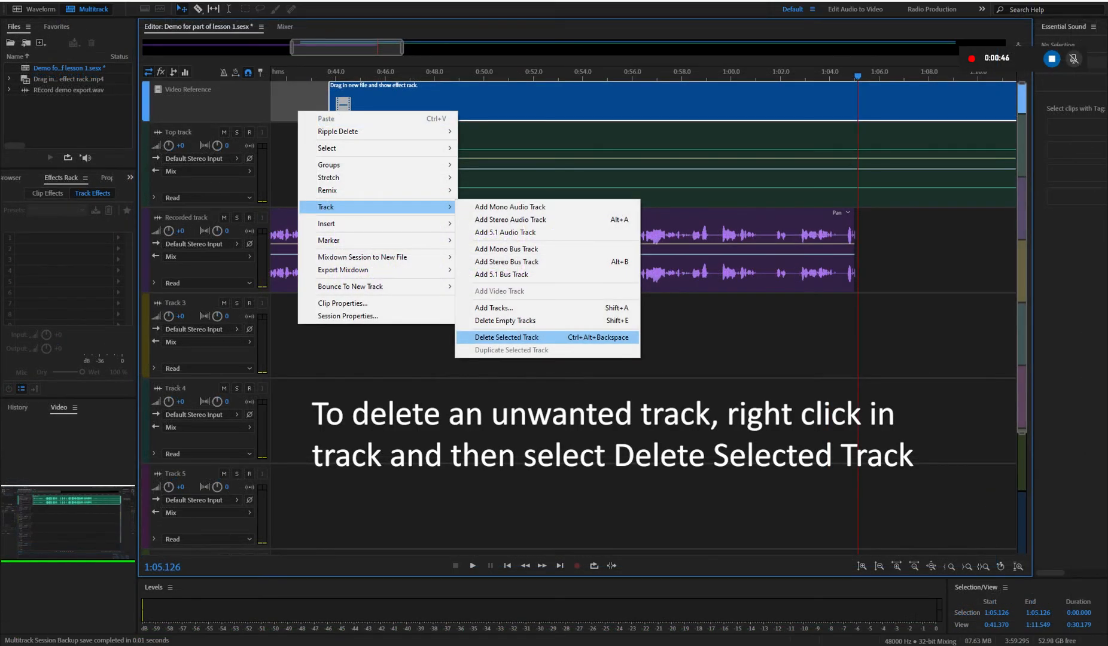
{"action": "left_click", "coordinate": [506, 336]}
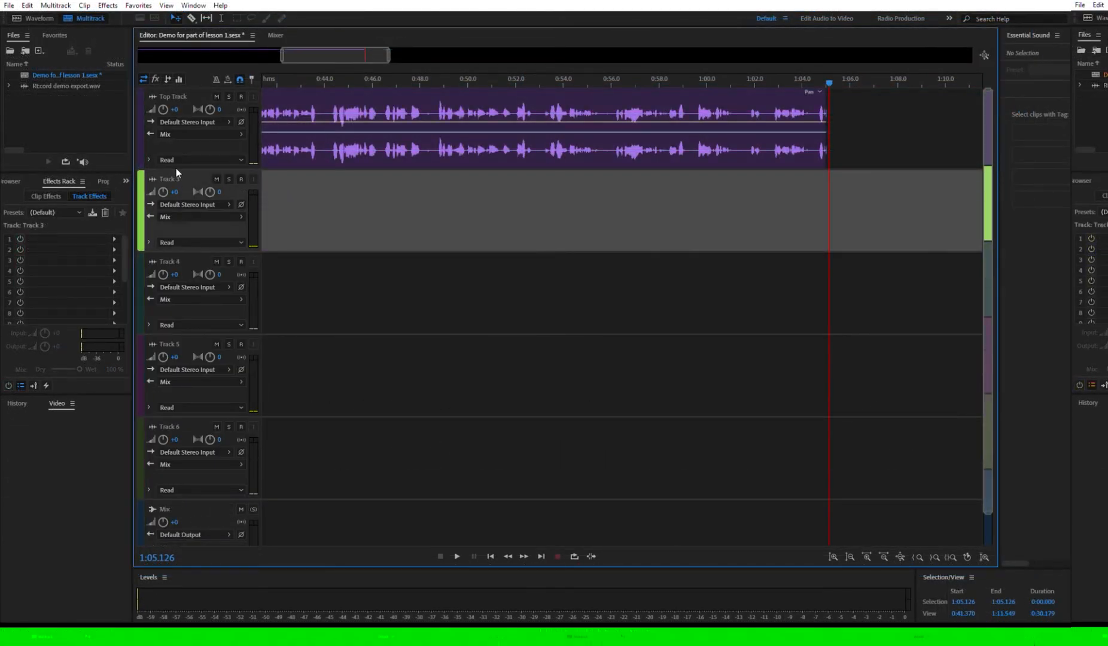
Rename Track 3 as Microphone Track and set its input to [01M] System Default.
{"action": "left_click", "coordinate": [179, 175]}
{"action": "type", "text": "Microphone"}
{"action": "left_click", "coordinate": [191, 204]}
{"action": "mouse_move", "coordinate": [263, 223]}
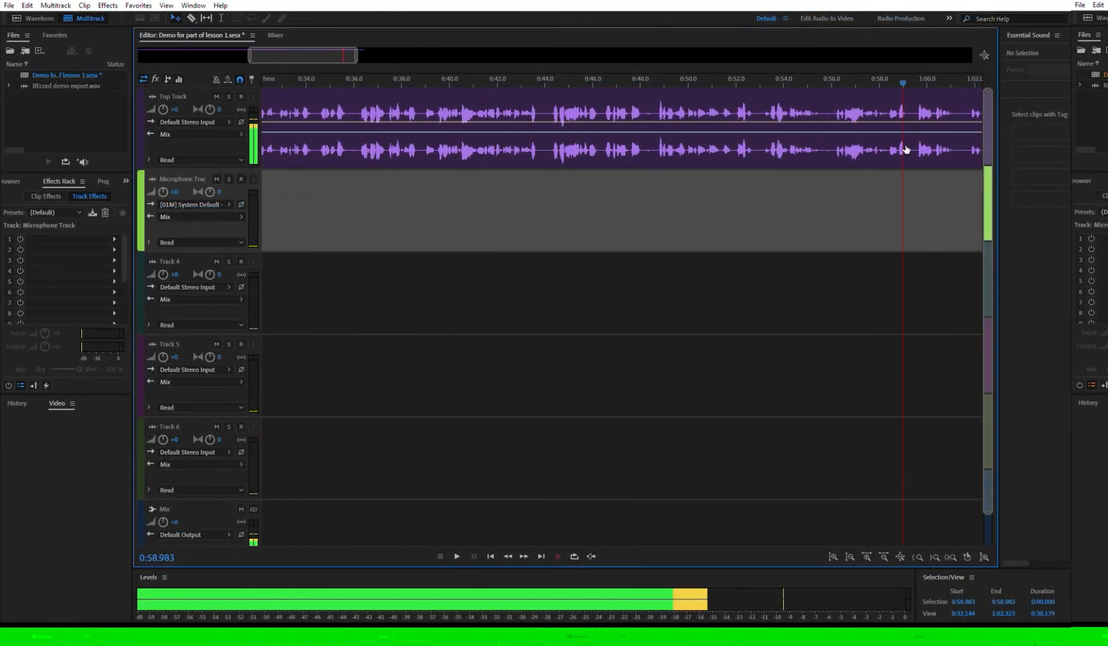
Stop playback and move the playhead to the end of the clip on Top Track, at about 1:05.1.
{"action": "key", "text": "space"}
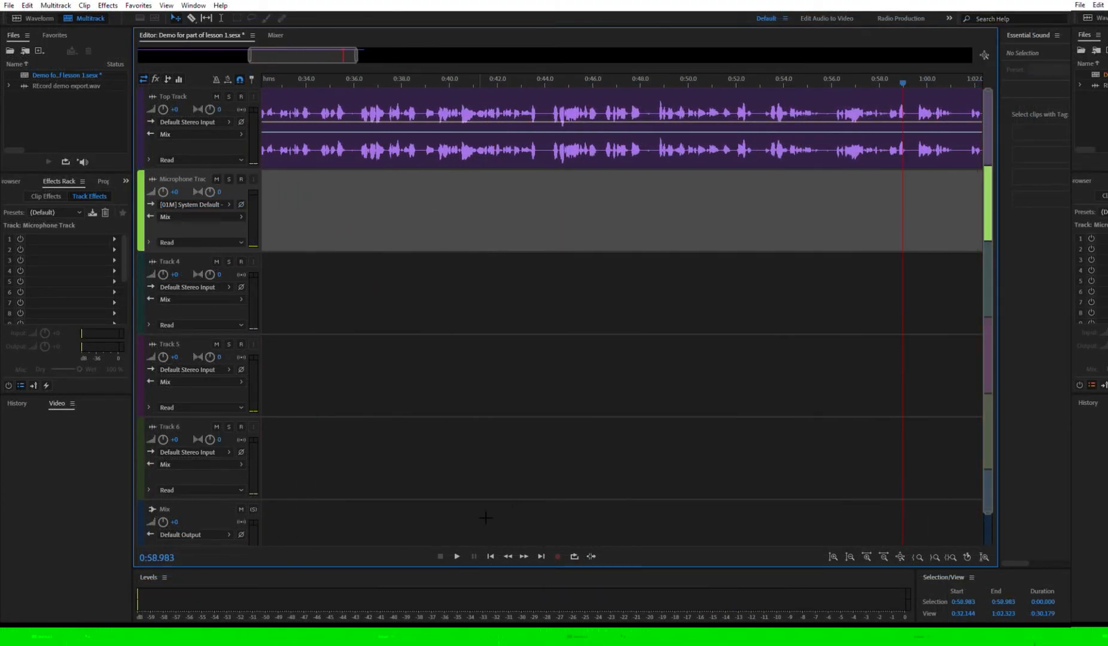
{"action": "left_click_drag", "start_coordinate": [320, 49], "coordinate": [396, 54]}
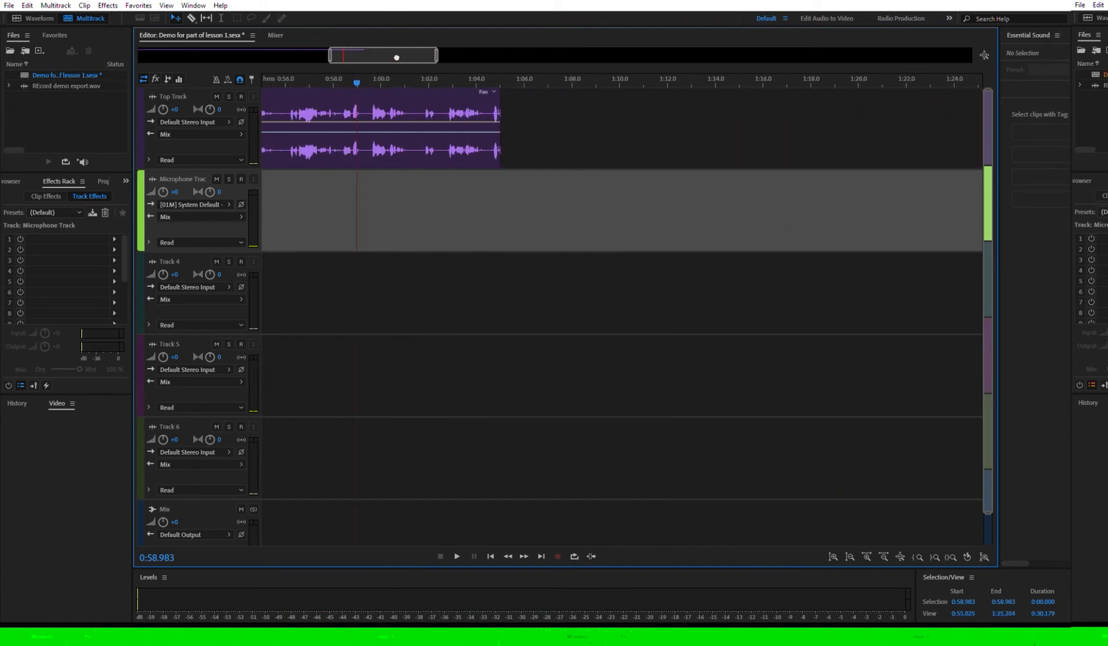
{"action": "left_click", "coordinate": [501, 73]}
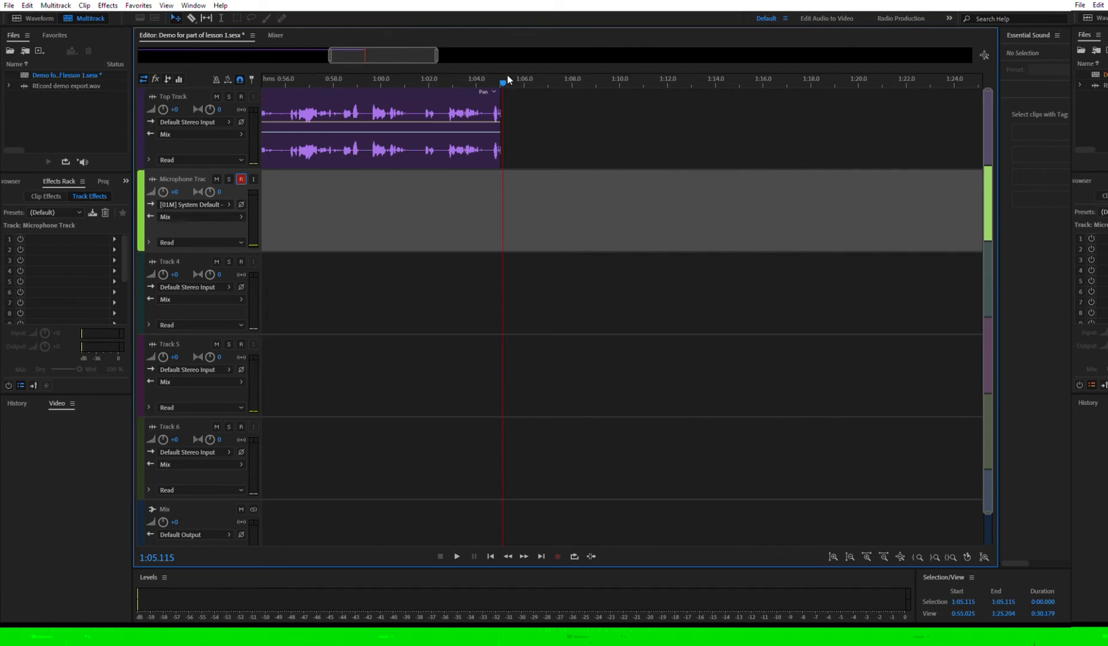
{"action": "mouse_move", "coordinate": [507, 78]}
{"action": "left_mouse_down"}
{"action": "mouse_move", "coordinate": [496, 79]}
{"action": "mouse_move", "coordinate": [508, 78]}
{"action": "left_mouse_up"}
Record from the microphone onto Microphone Track, pause and resume the recording once, and stop it.
{"action": "left_click", "coordinate": [558, 557]}
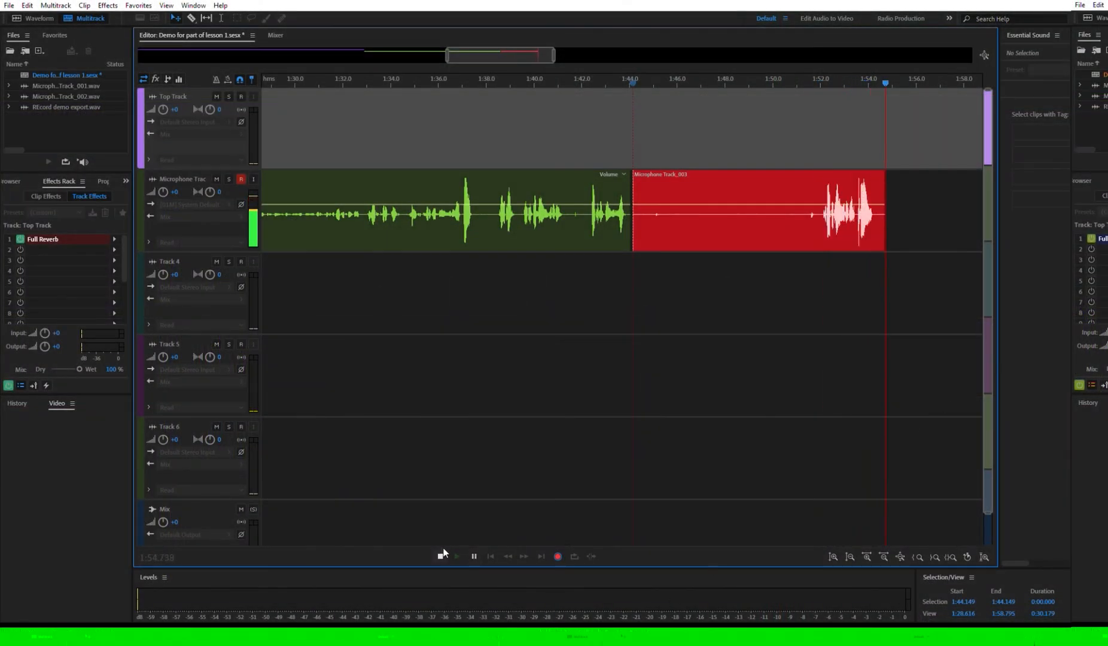
{"action": "left_click", "coordinate": [473, 546]}
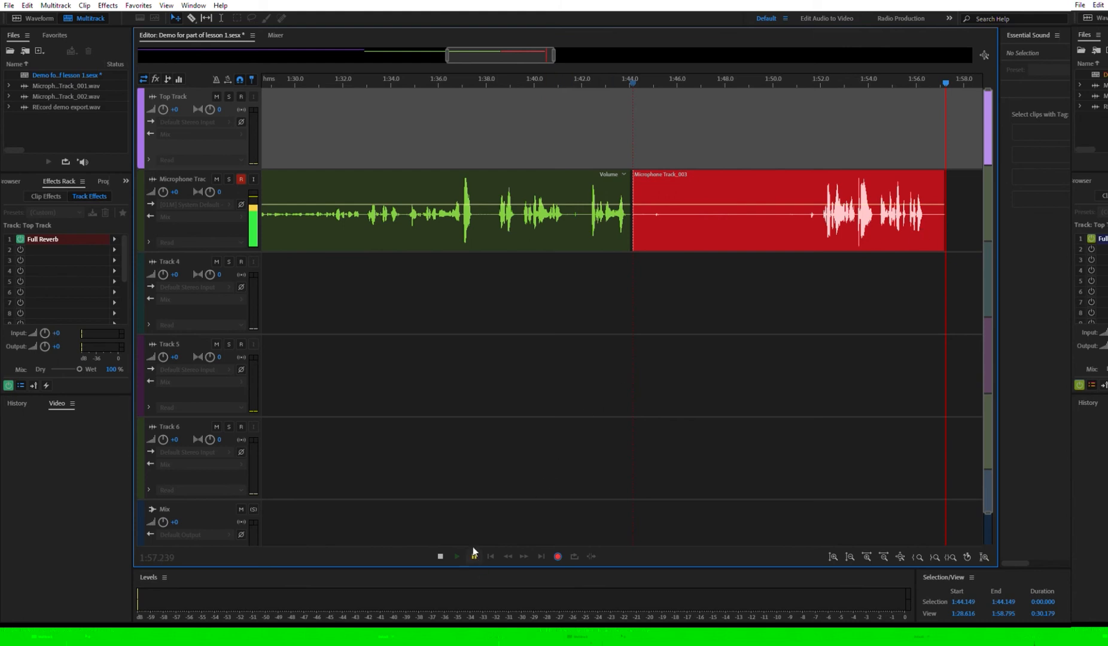
{"action": "left_click", "coordinate": [474, 548]}
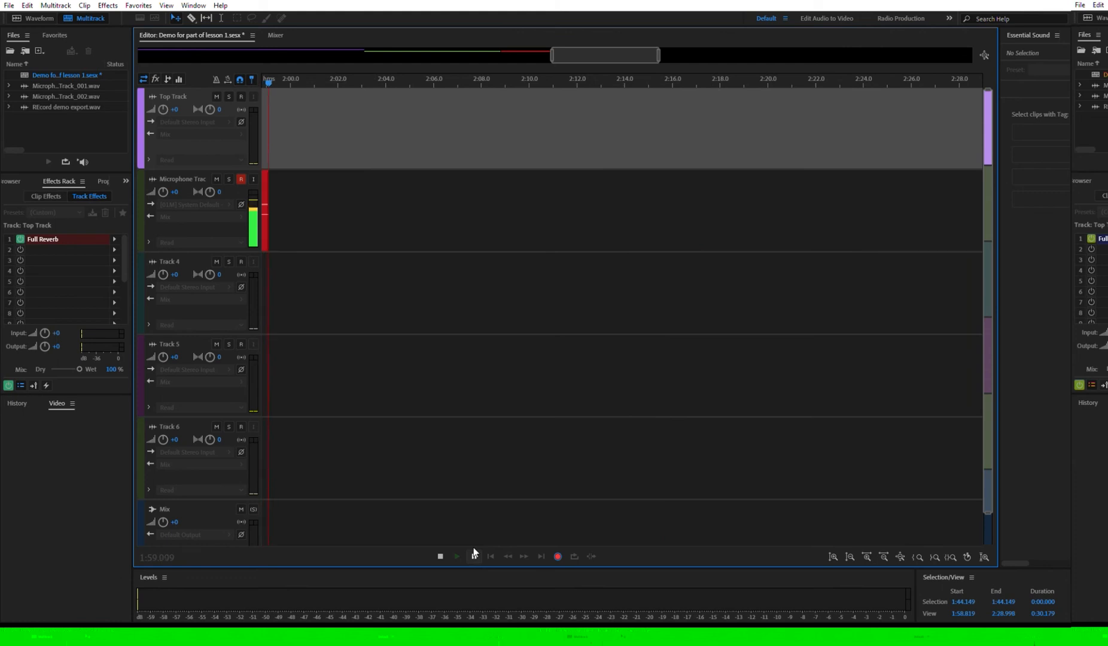
{"action": "left_click", "coordinate": [441, 553]}
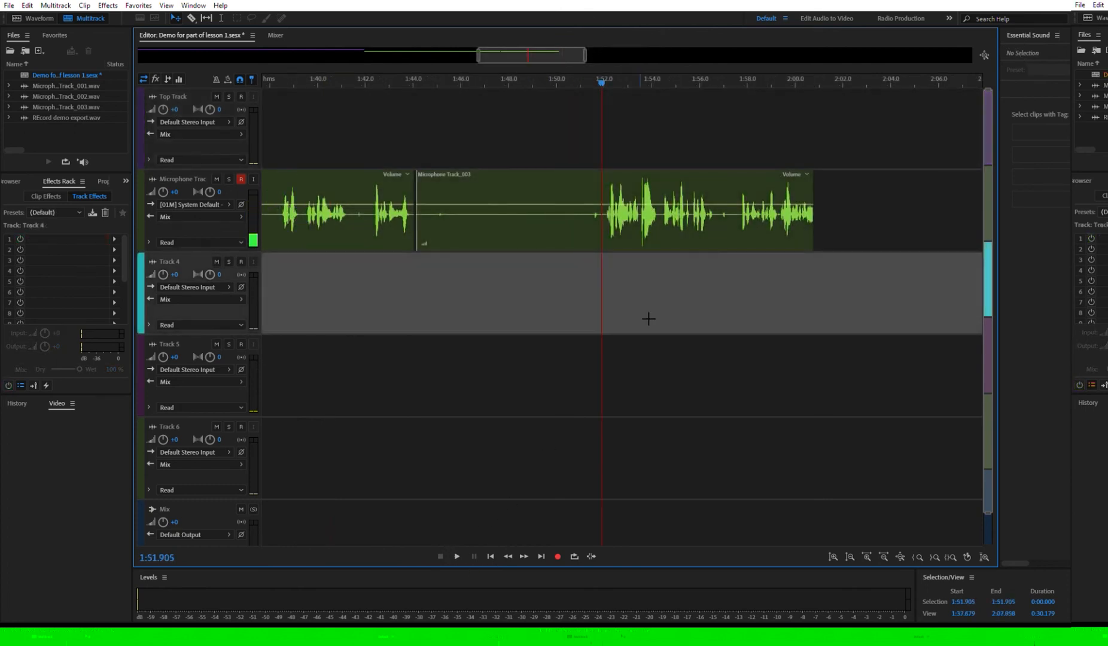
Play back the Microphone Track recording from 1:51.905 and pause it near the end of the clip.
{"action": "left_click", "coordinate": [455, 546]}
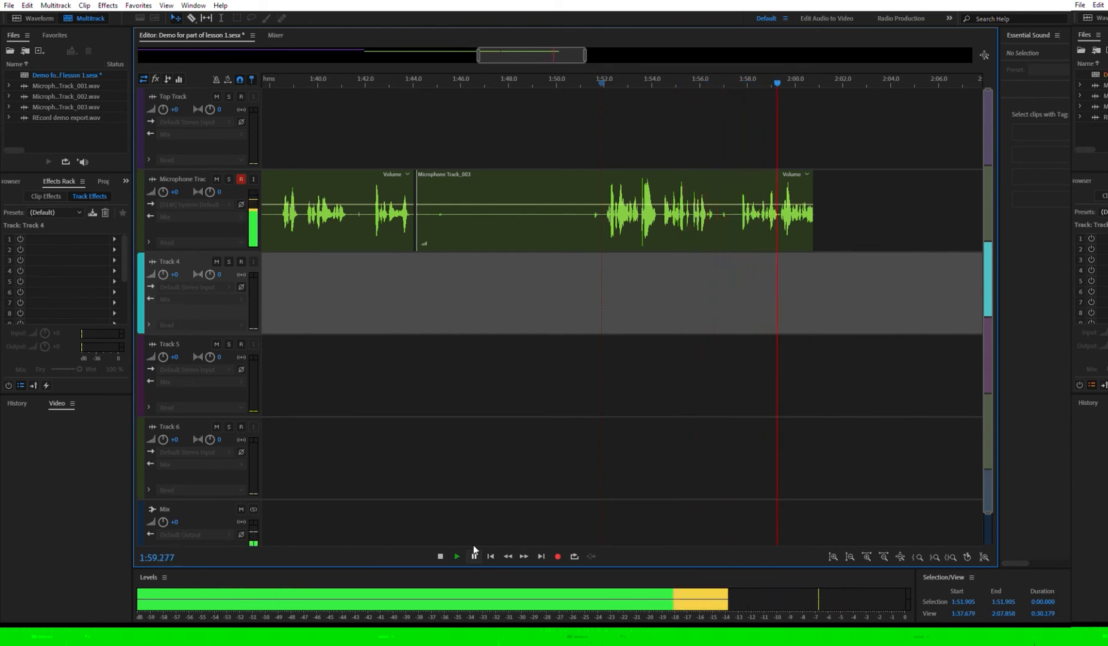
{"action": "left_click", "coordinate": [473, 545]}
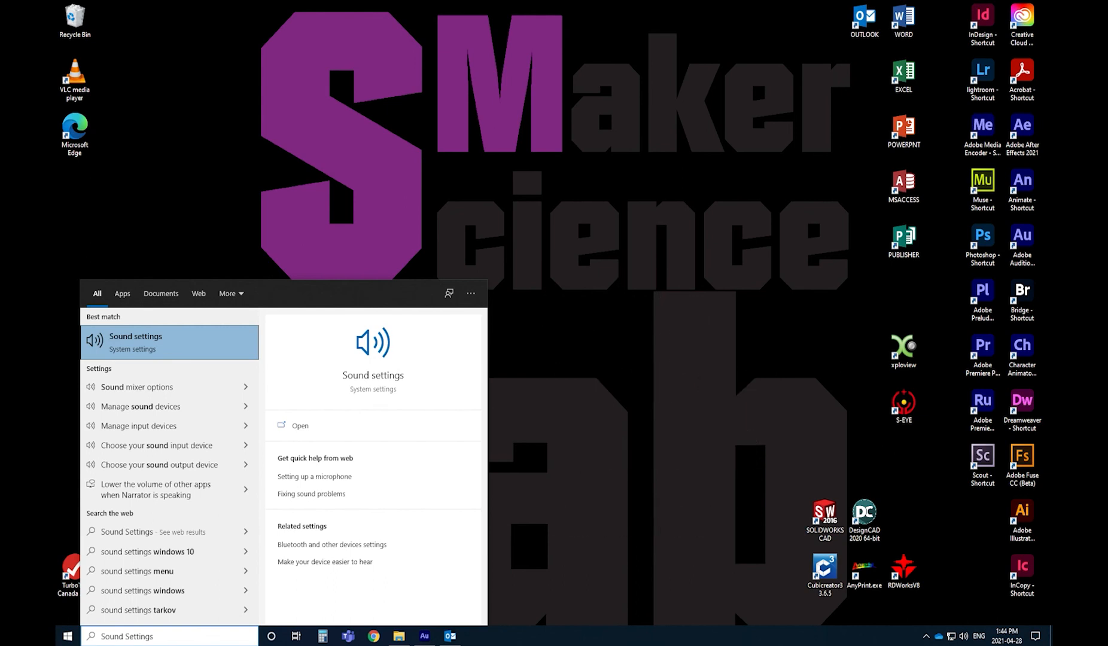
Switch to the Windows Sound settings and open the device properties of the input microphone.
{"action": "key", "text": "Return"}
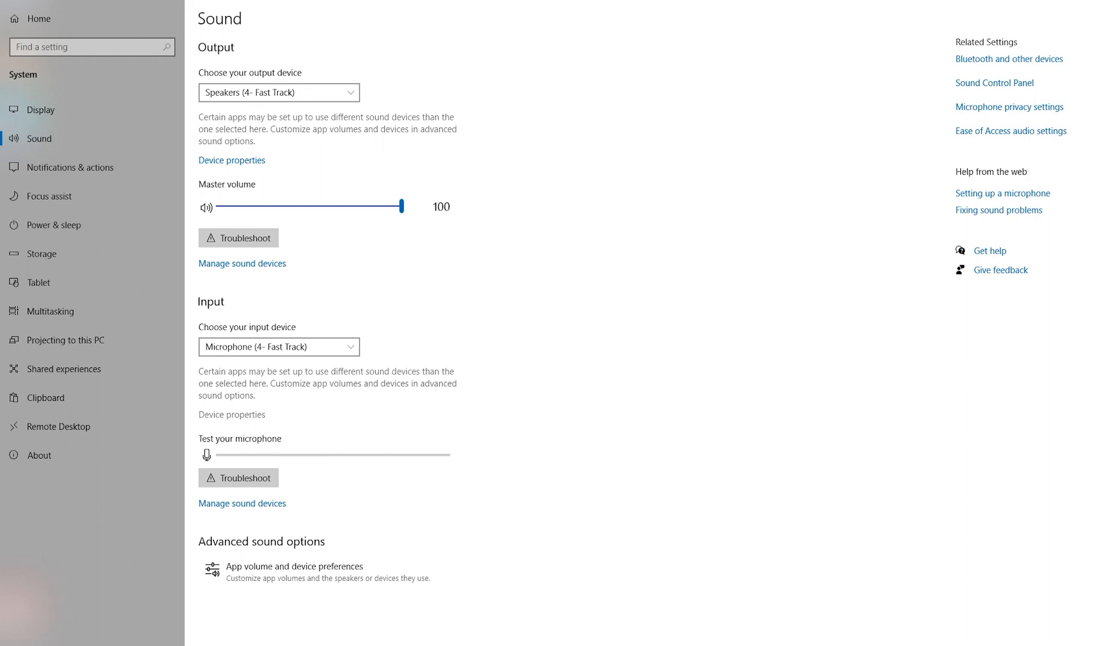
{"action": "left_click", "coordinate": [232, 414]}
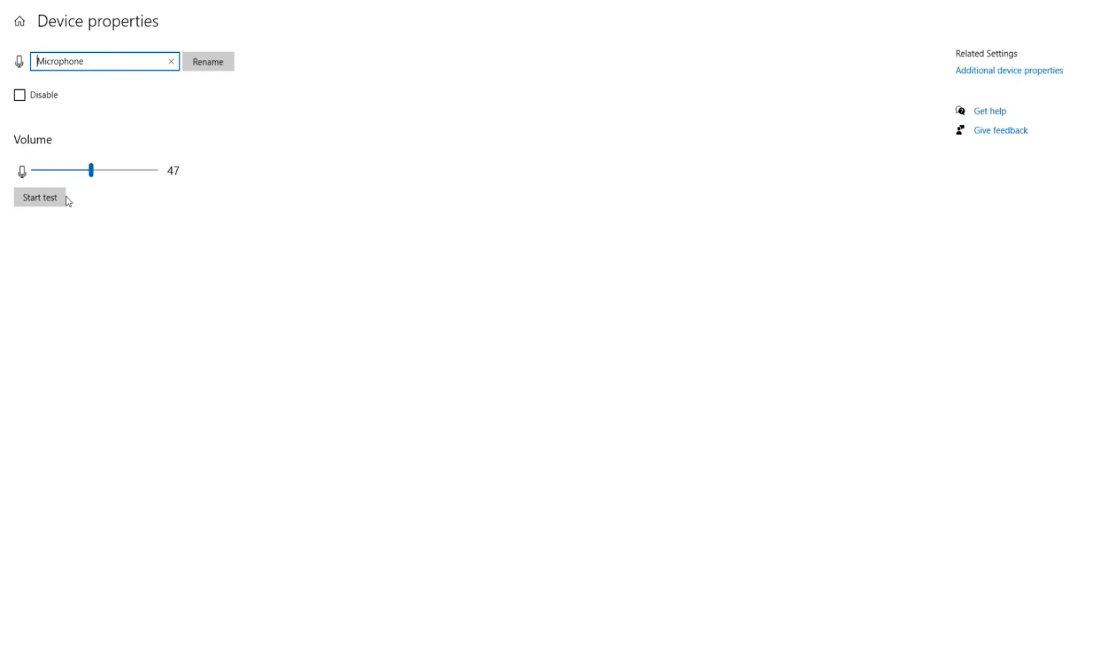
Raise the microphone volume to 100 and run a microphone level test.
{"action": "left_click_drag", "start_coordinate": [91, 173], "coordinate": [156, 180]}
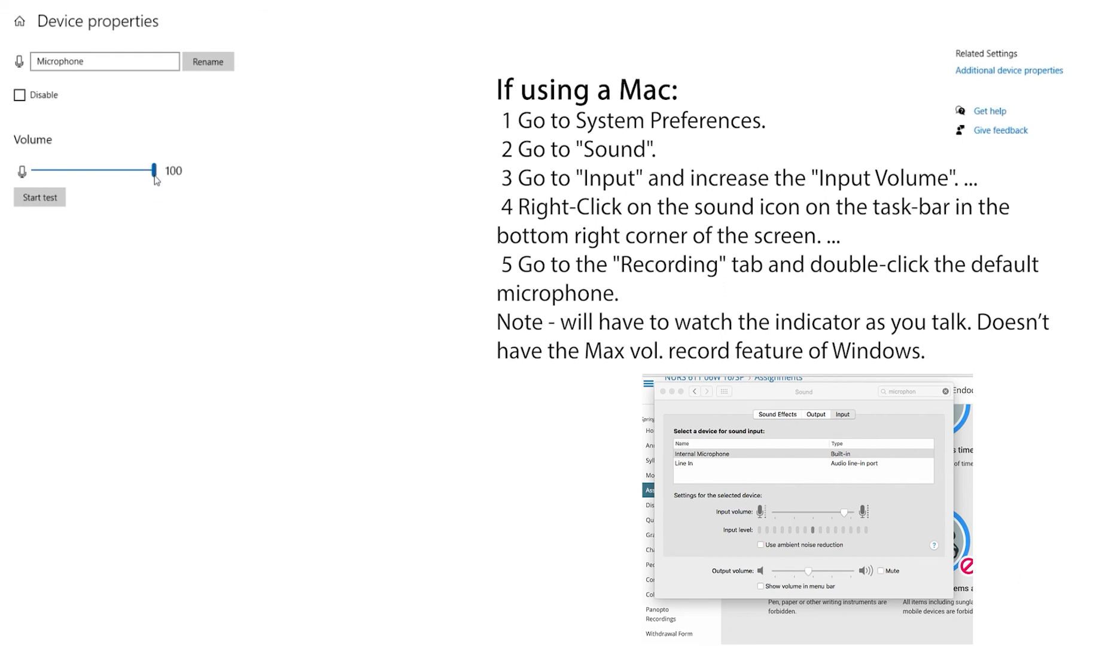
{"action": "left_click", "coordinate": [50, 203]}
{"action": "left_click", "coordinate": [49, 202]}
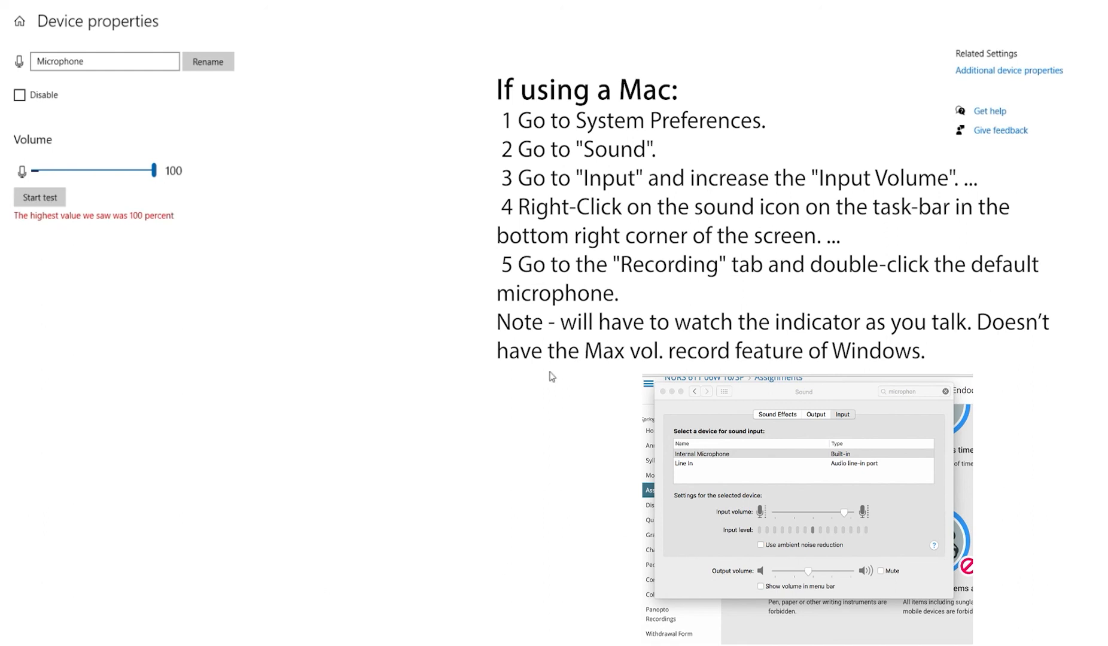
Lower the microphone volume to 29 and run the level test again.
{"action": "left_click_drag", "start_coordinate": [153, 172], "coordinate": [68, 179]}
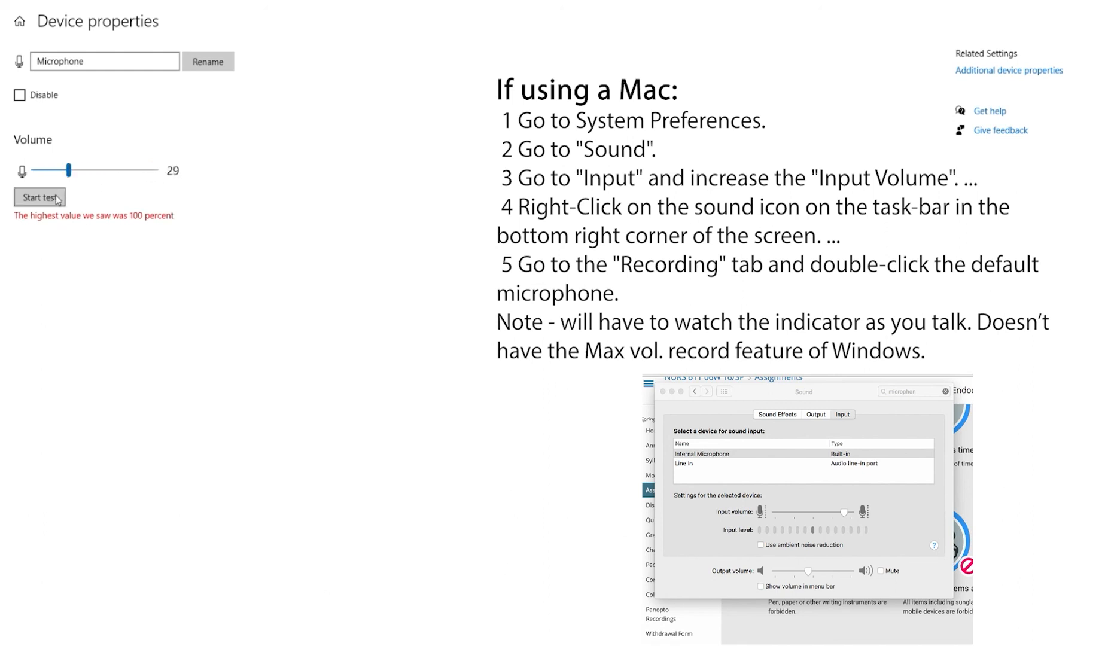
{"action": "left_click", "coordinate": [57, 199]}
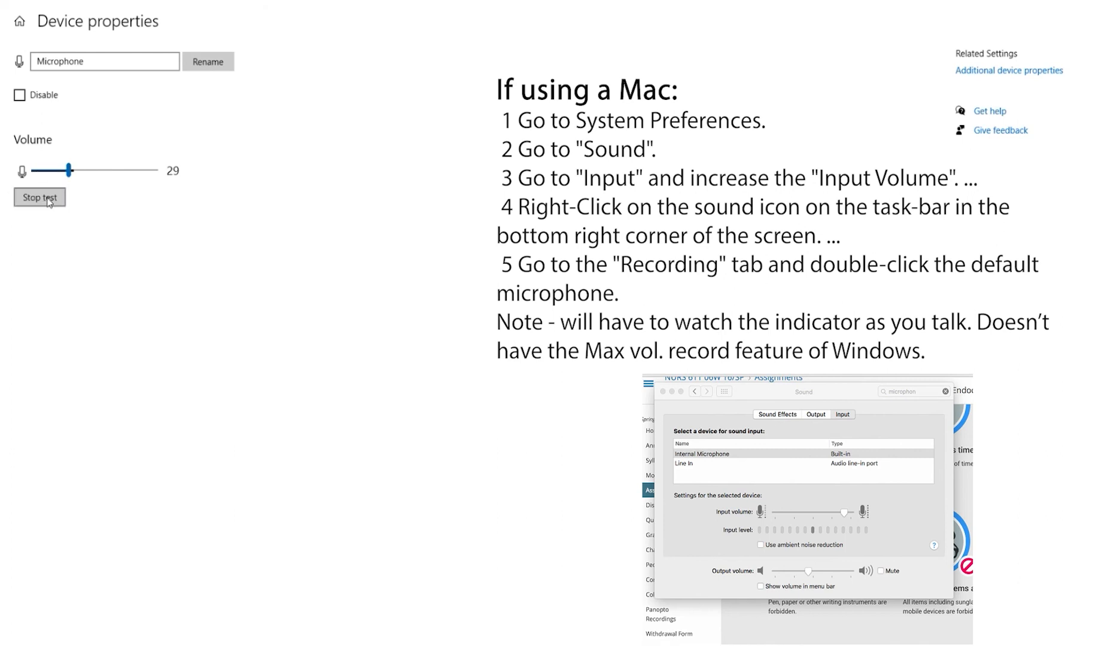
{"action": "left_click", "coordinate": [48, 200]}
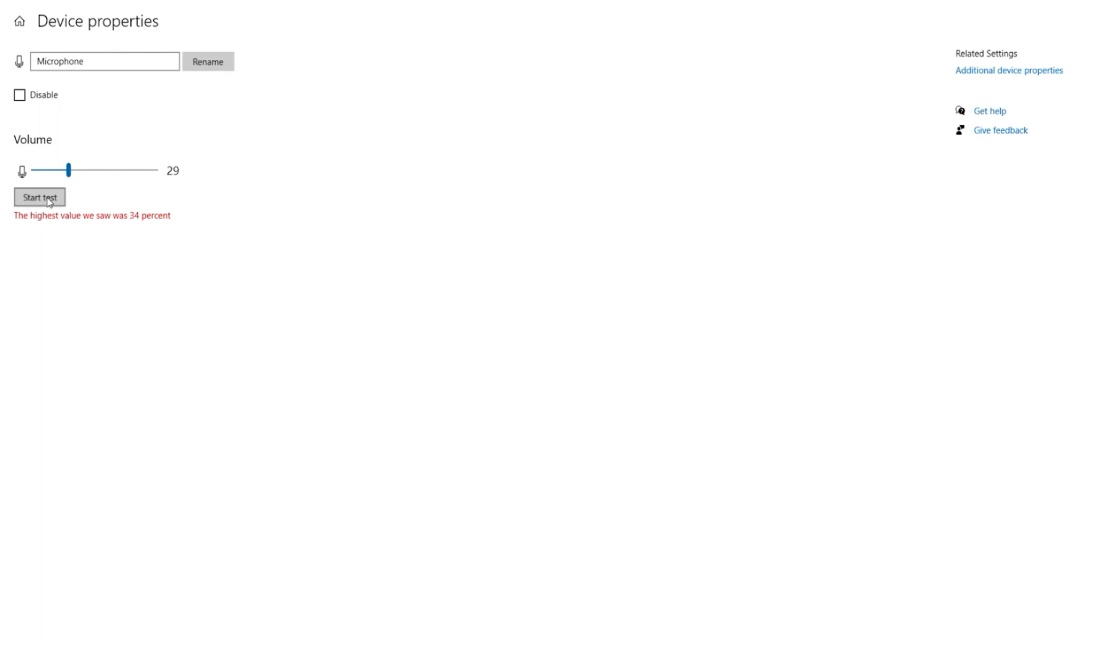
Set the microphone volume to 64 and run another level test.
{"action": "left_click_drag", "start_coordinate": [69, 172], "coordinate": [112, 172]}
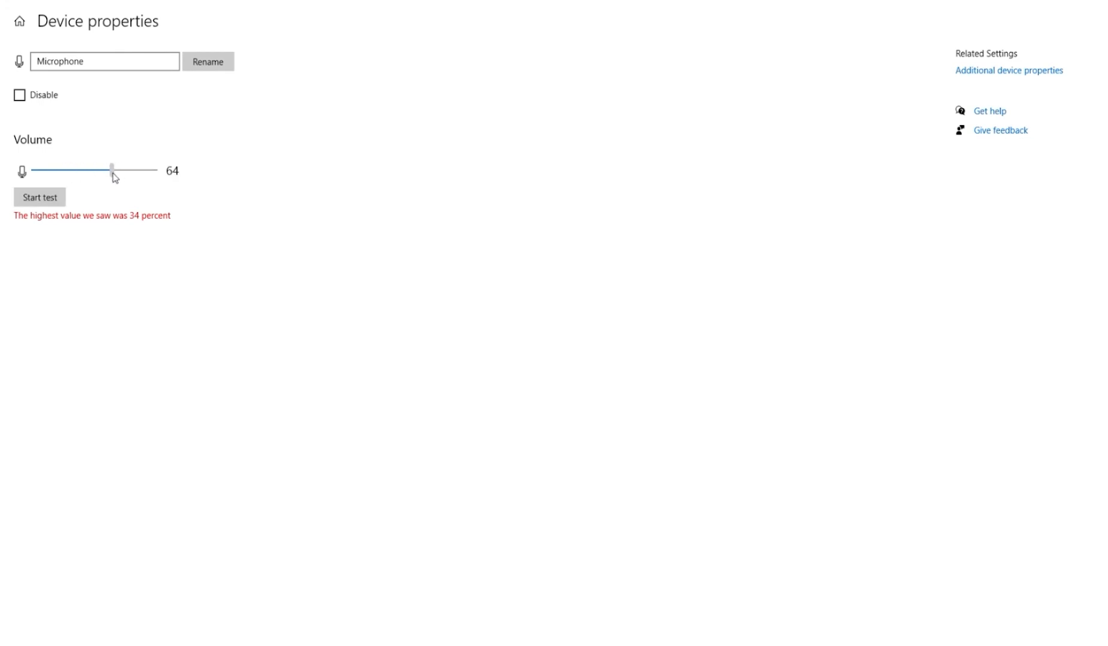
{"action": "left_click", "coordinate": [60, 197]}
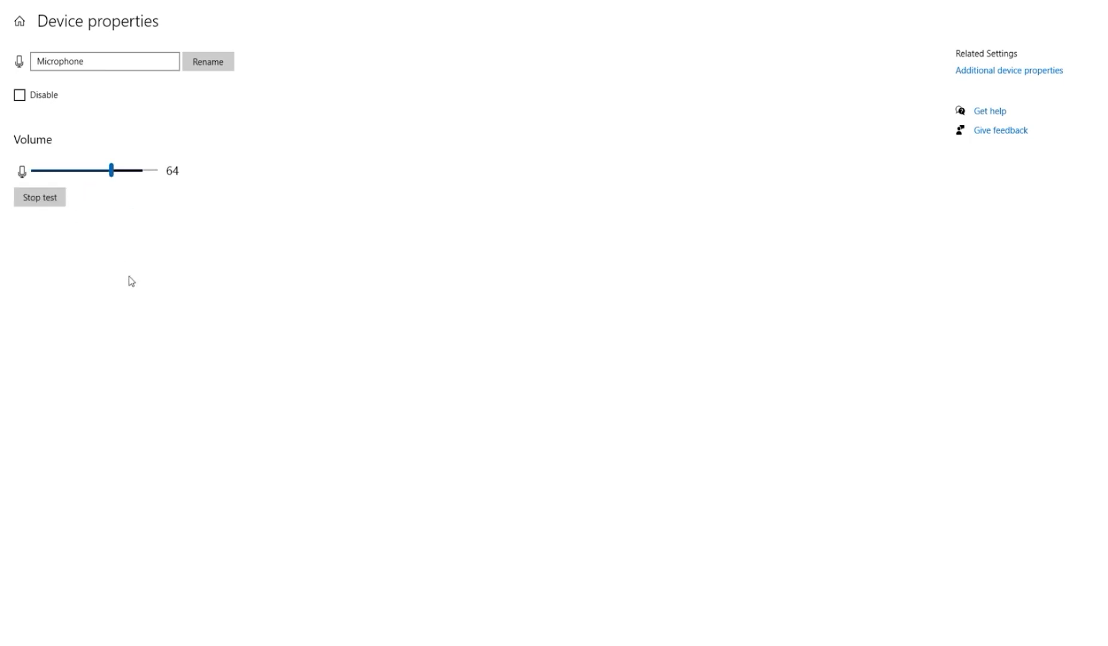
{"action": "left_click", "coordinate": [57, 202]}
Set the microphone volume to 50 and test the input level at that setting.
{"action": "left_click_drag", "start_coordinate": [111, 172], "coordinate": [94, 173]}
{"action": "left_click", "coordinate": [59, 202]}
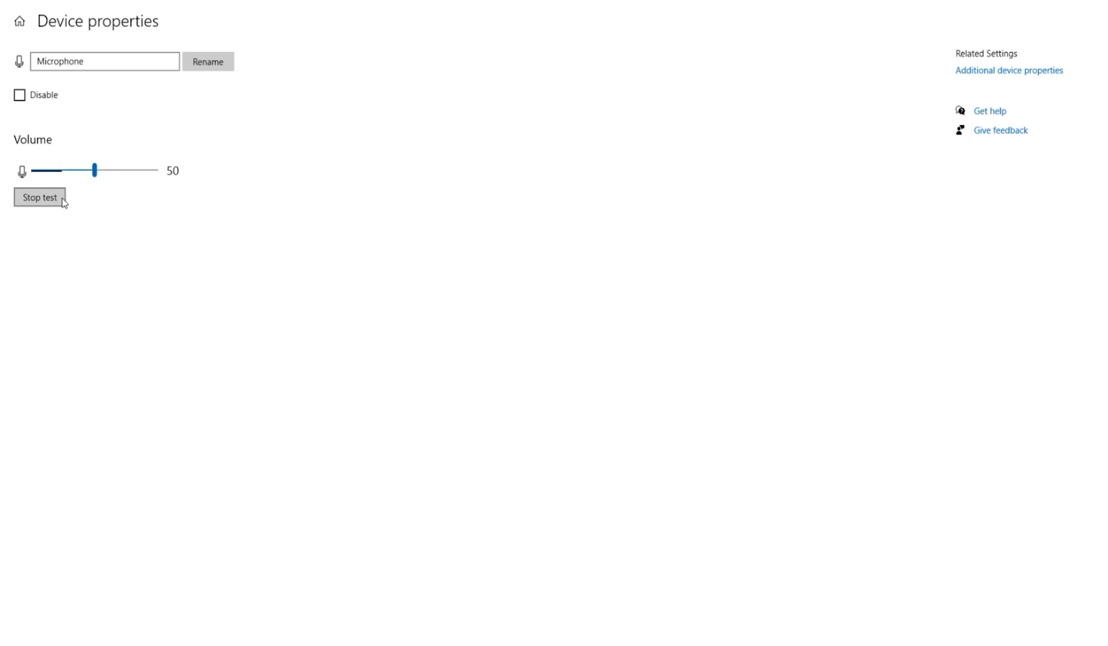
{"action": "left_click", "coordinate": [63, 200]}
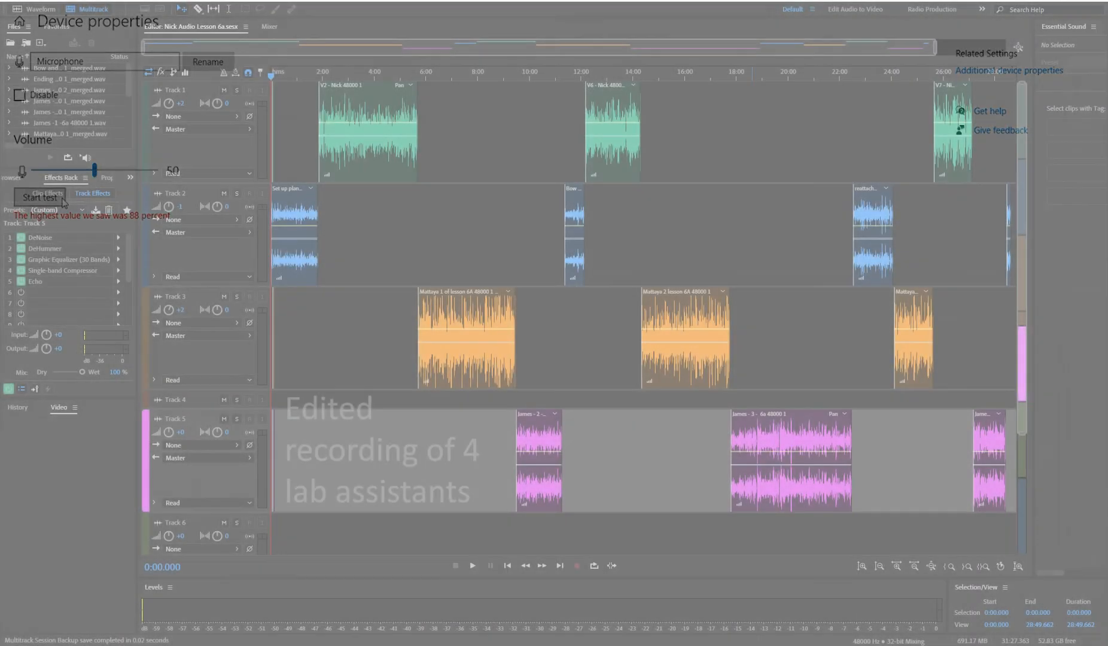